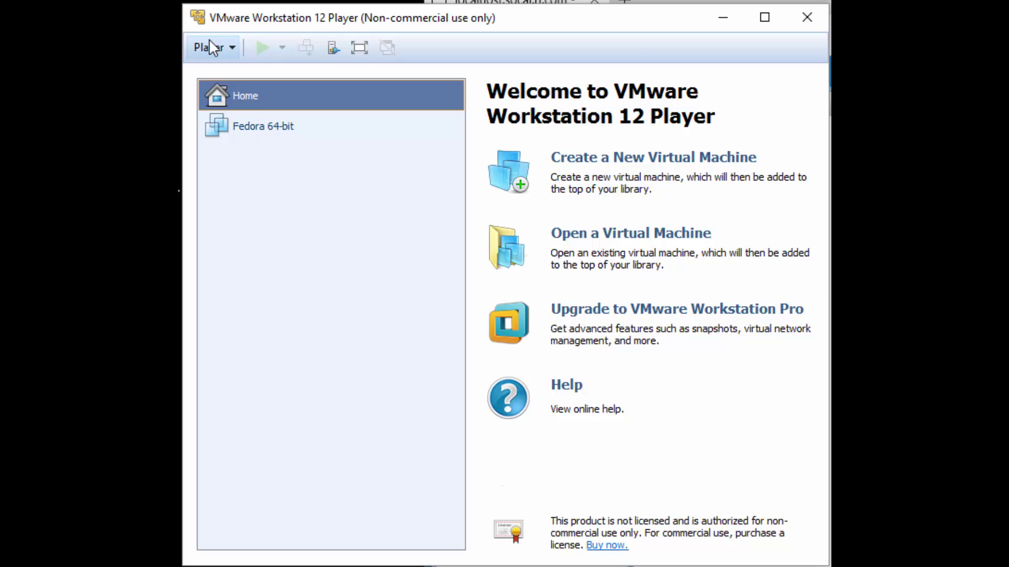
Create a new VM from the ESXi 6.5.0 installer ISO and name it 'VMware ESXi 6.5'
{"action": "left_click", "coordinate": [212, 48]}
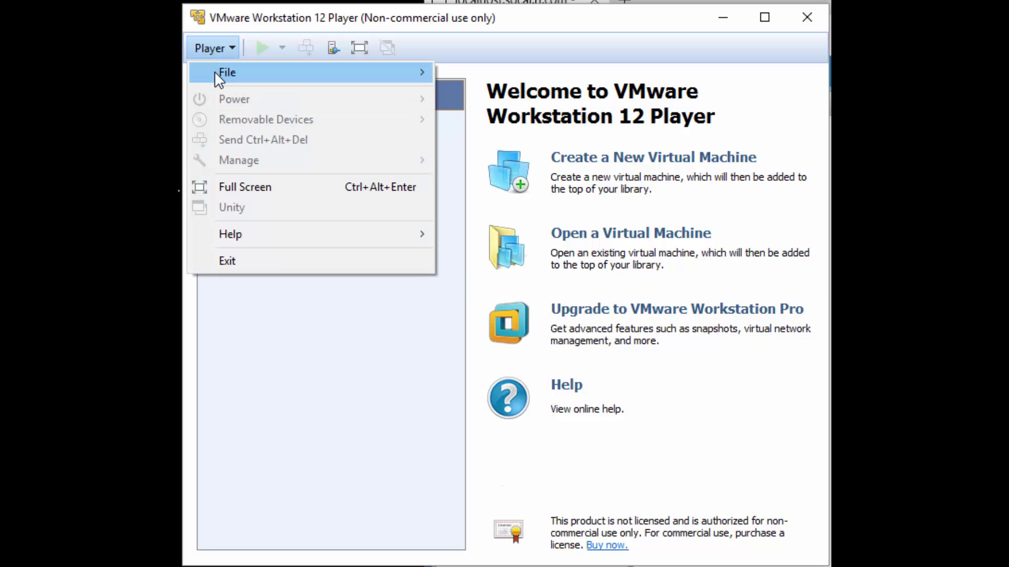
{"action": "mouse_move", "coordinate": [214, 71]}
{"action": "left_click", "coordinate": [524, 80]}
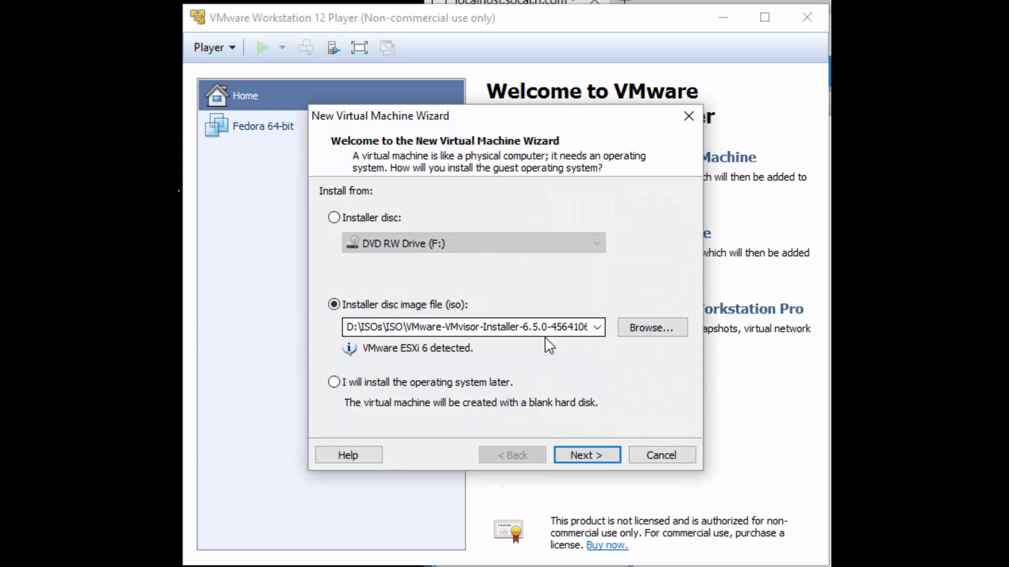
{"action": "double_click", "coordinate": [352, 328]}
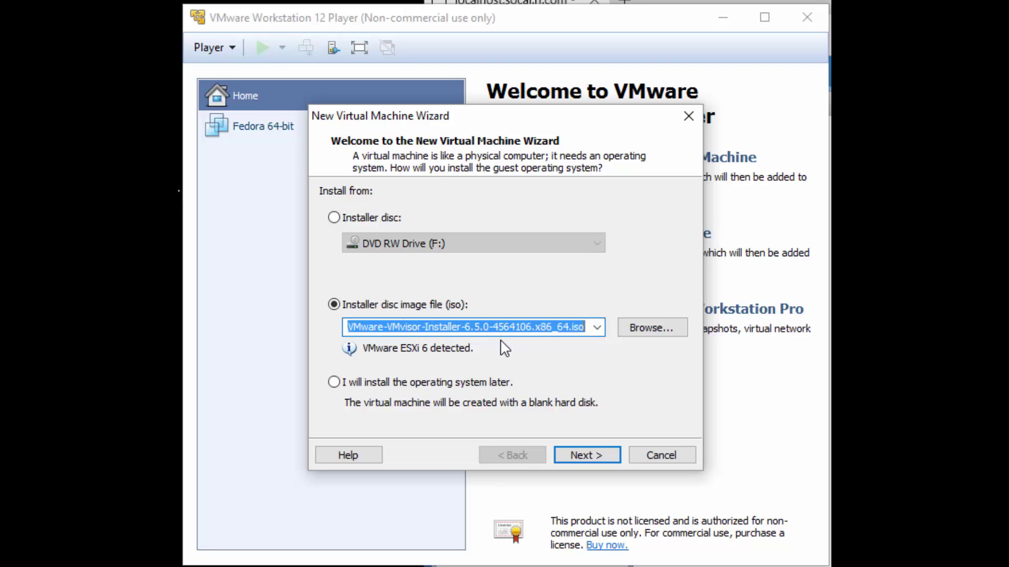
{"action": "left_click", "coordinate": [607, 464]}
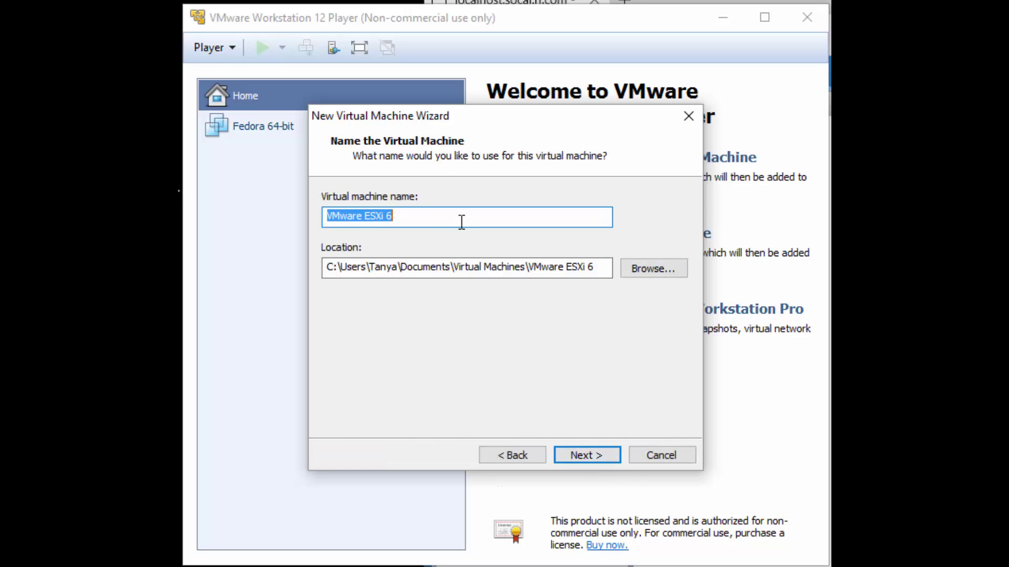
{"action": "left_click", "coordinate": [462, 219]}
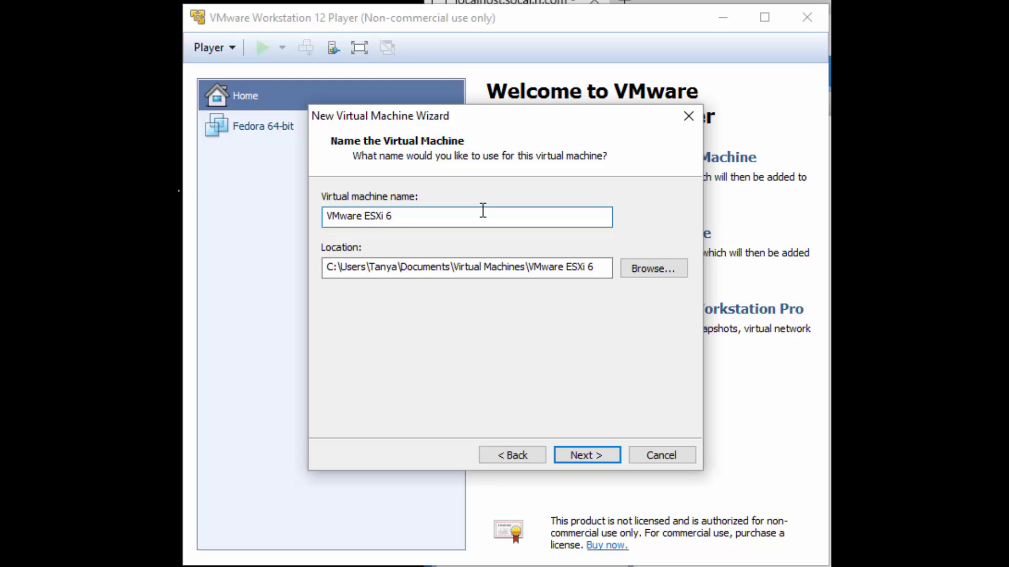
{"action": "type", "text": ".5"}
Keep the 40 GB split disk and review the summary: 4096 MB memory, NAT networking
{"action": "left_click", "coordinate": [575, 457]}
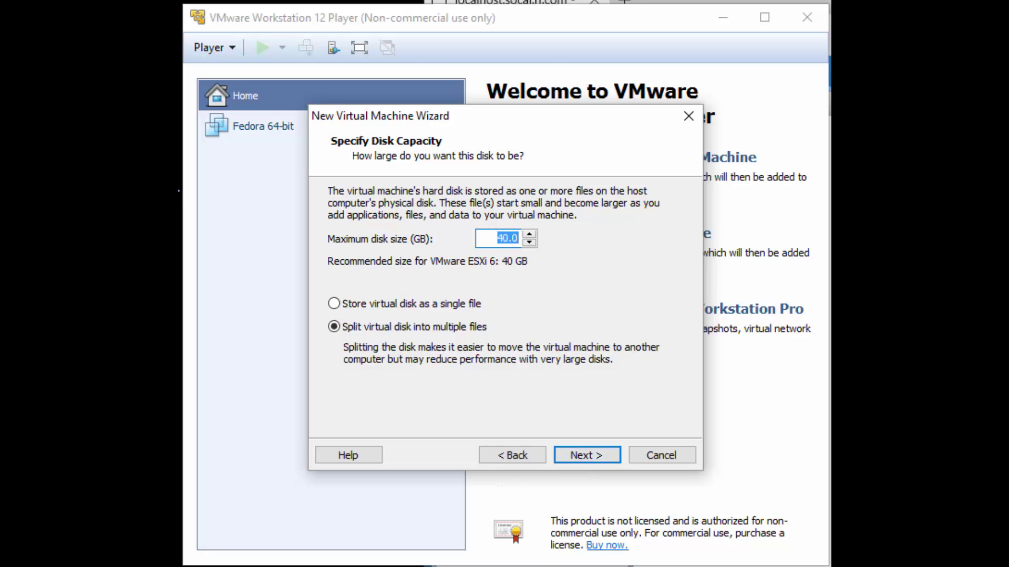
{"action": "key", "text": "alt+Tab"}
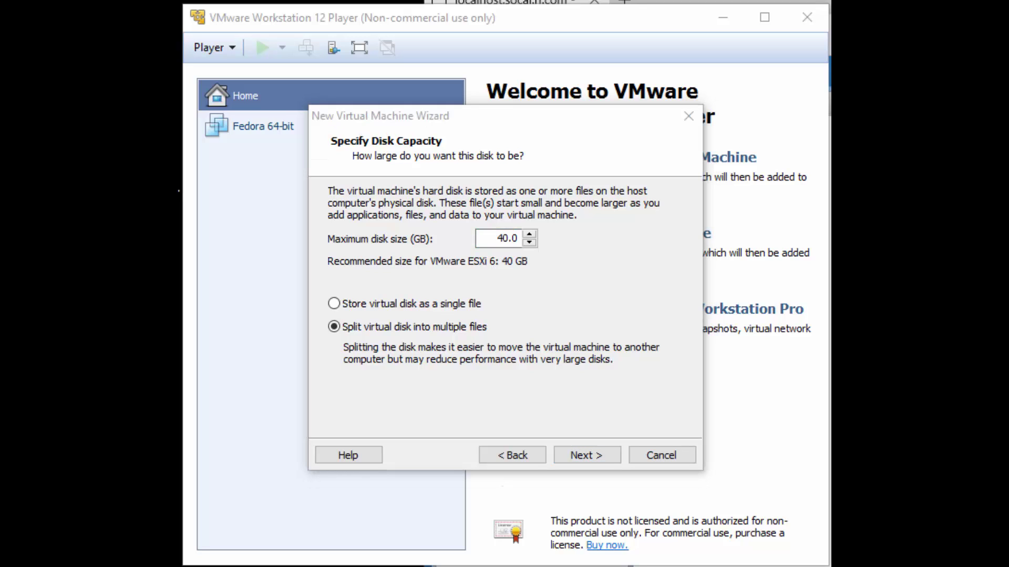
{"action": "left_click", "coordinate": [653, 300]}
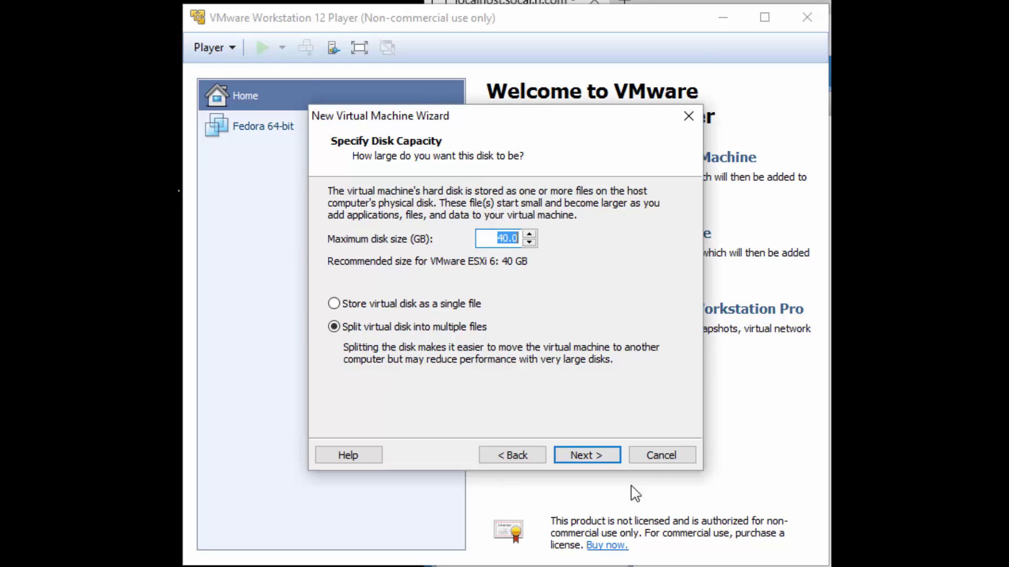
{"action": "left_click", "coordinate": [604, 454]}
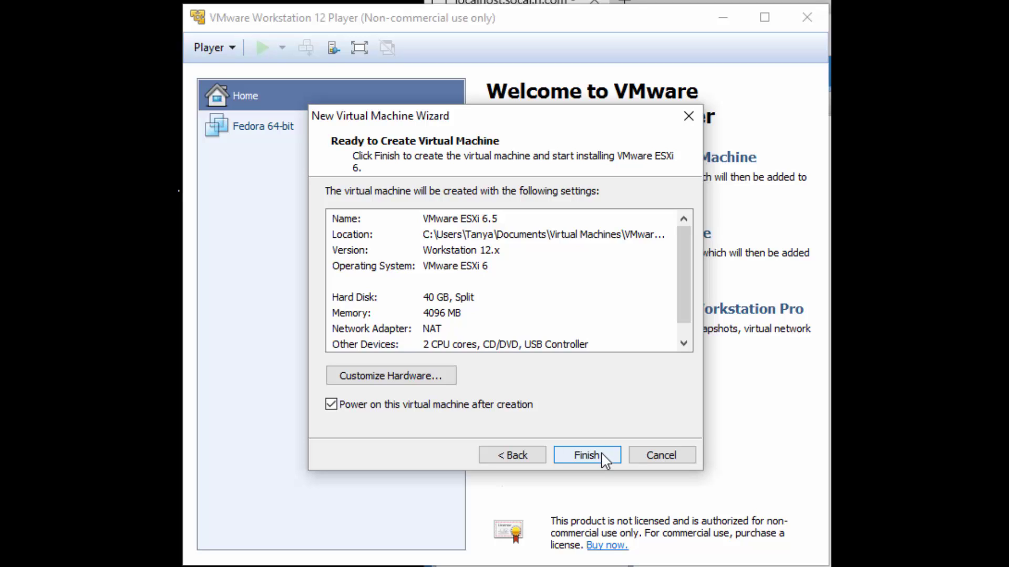
{"action": "scroll", "coordinate": [440, 321], "scroll_direction": "down", "scroll_amount": 1}
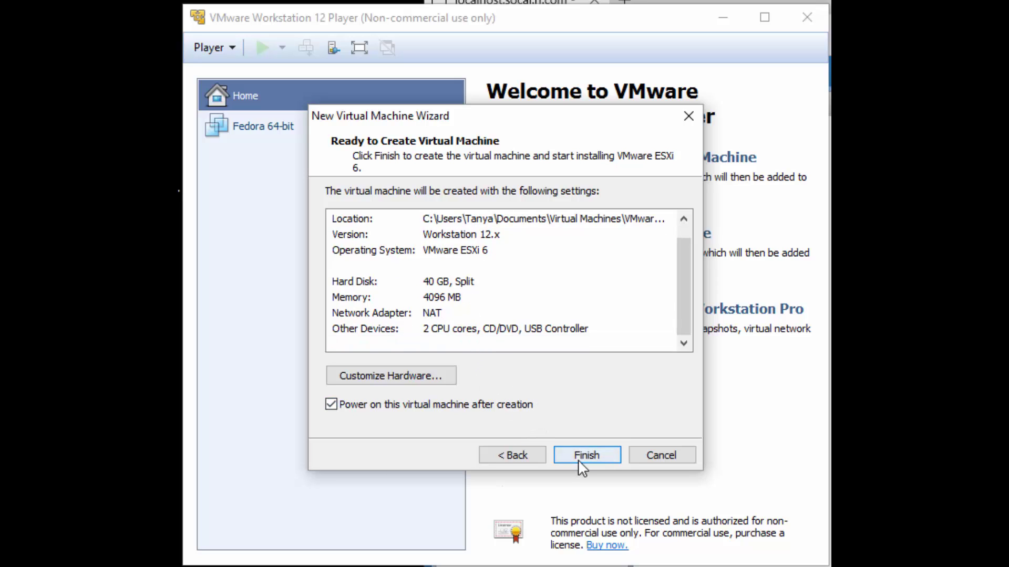
{"action": "scroll", "coordinate": [641, 289], "scroll_direction": "up", "scroll_amount": 1}
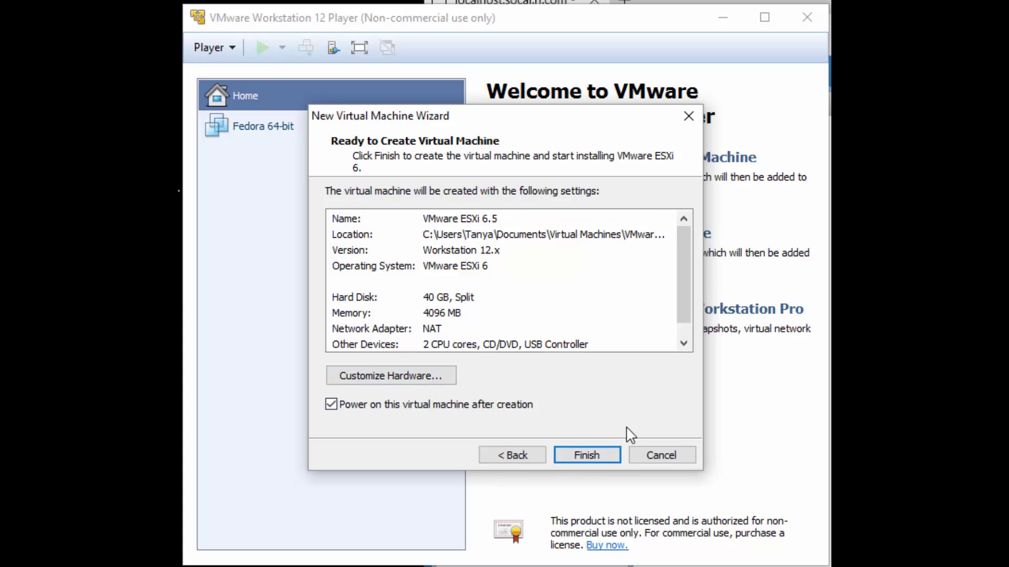
Finish the wizard to power on the VM and boot into the ESXi 6.5.0 installer
{"action": "left_click", "coordinate": [591, 455]}
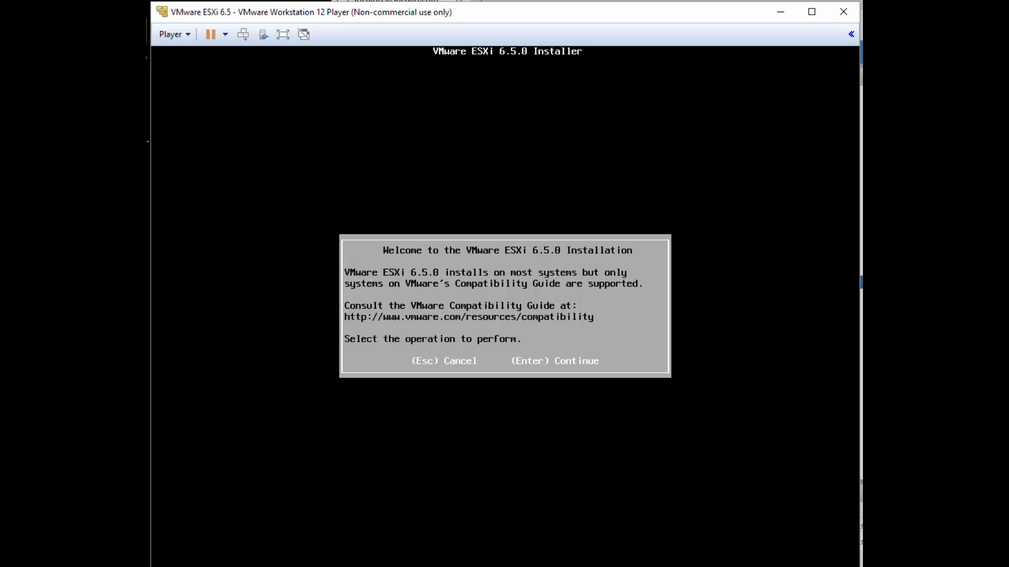
Continue past the ESXi installer welcome screen and accept the licence agreement with F11
{"action": "left_click", "coordinate": [704, 117]}
{"action": "key", "text": "Return"}
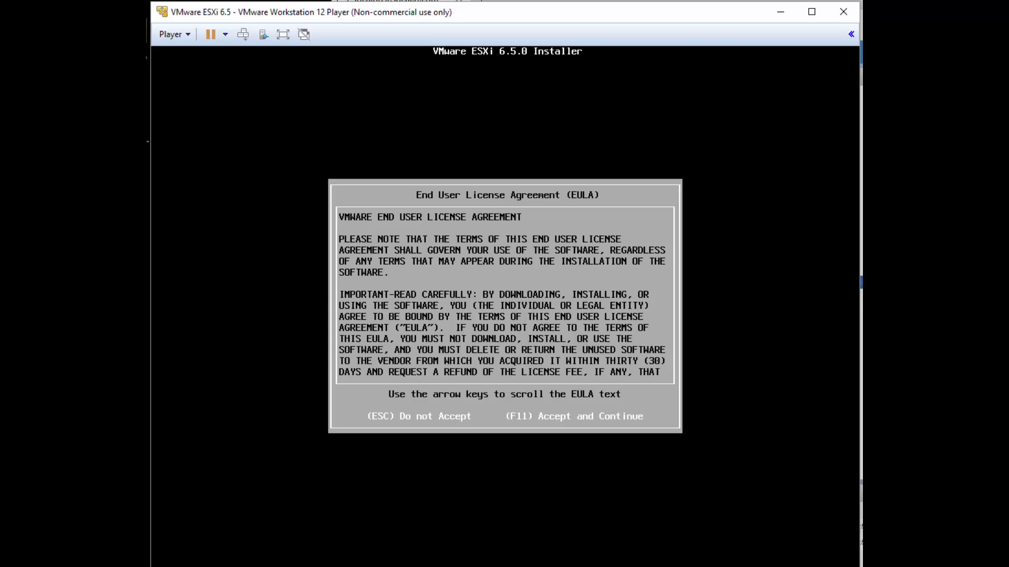
{"action": "key", "text": "F11"}
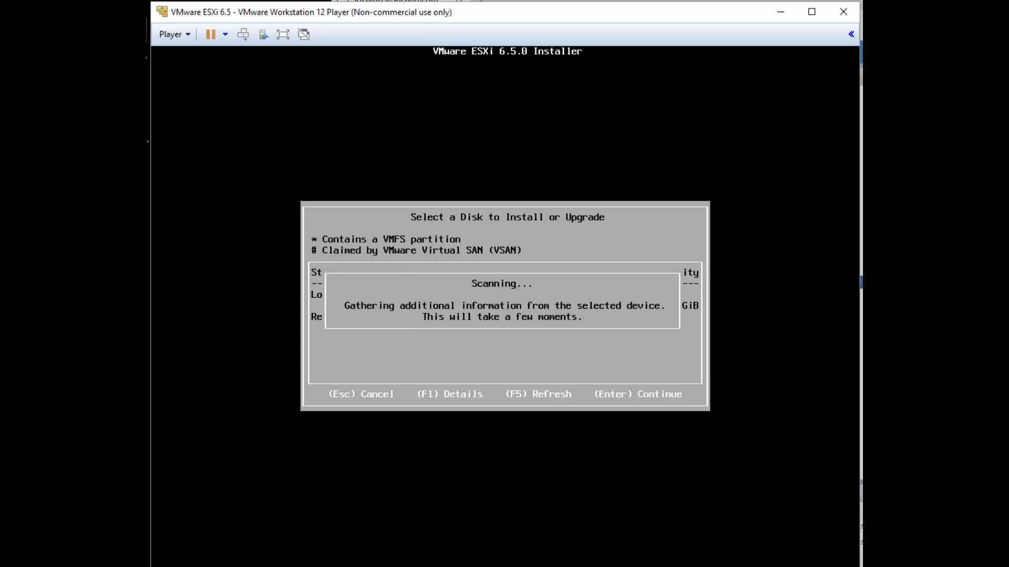
Select the 40 GiB local disk and enter a matching root password twice
{"action": "key", "text": "Return"}
{"action": "key", "text": "Return"}
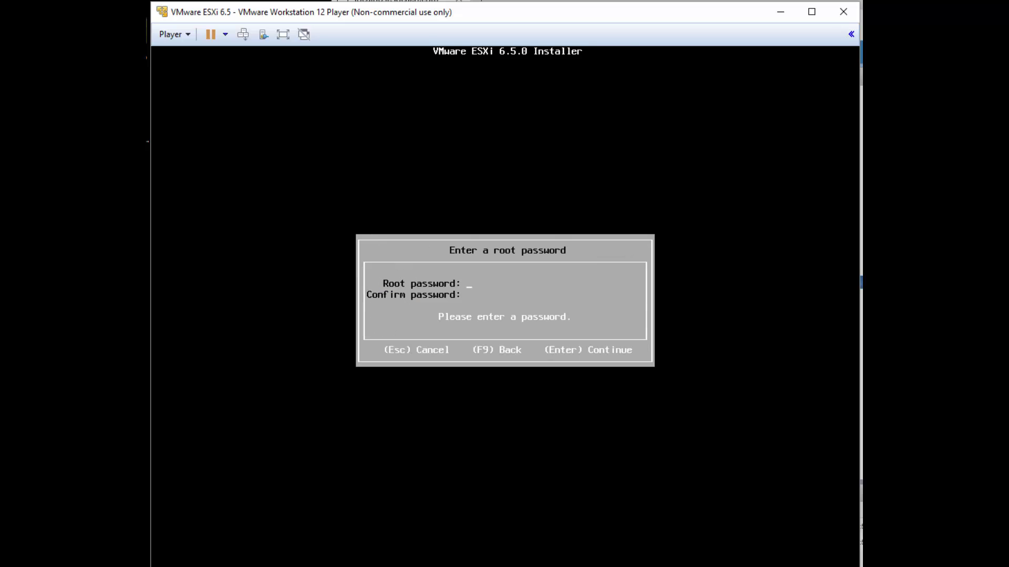
{"action": "type", "text": "**"}
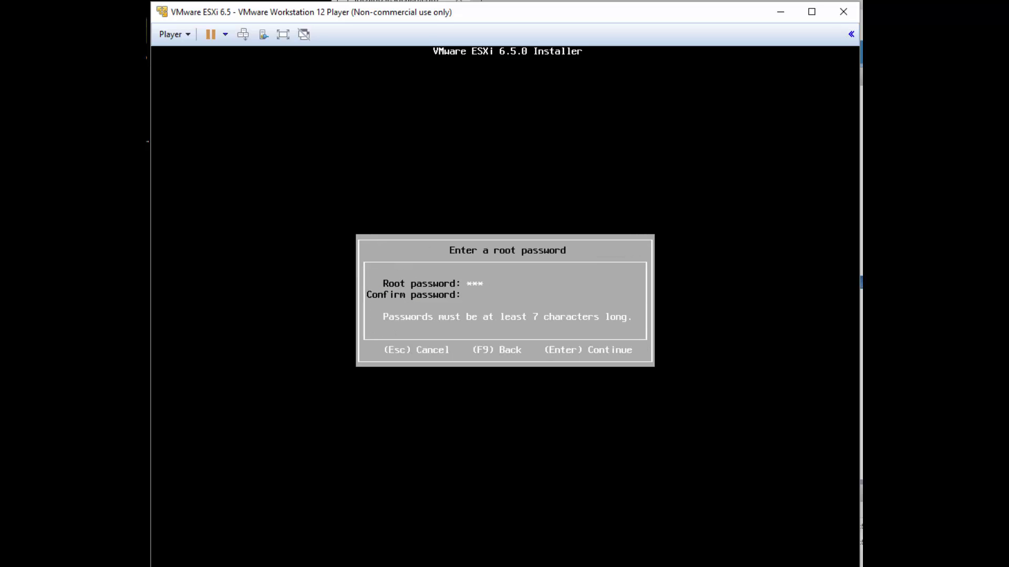
{"action": "type", "text": "*****"}
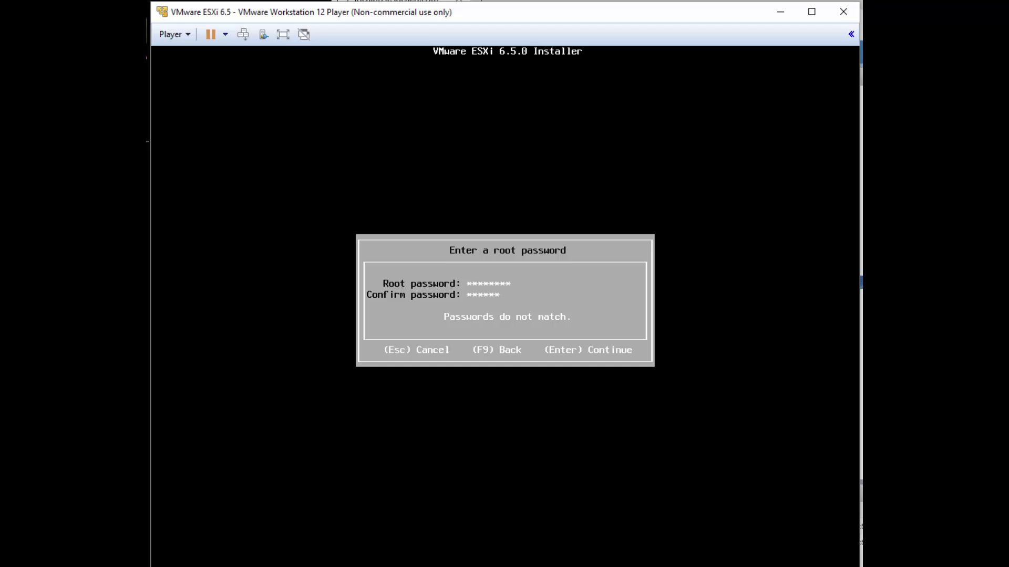
{"action": "type", "text": "*"}
{"action": "key", "text": "Return"}
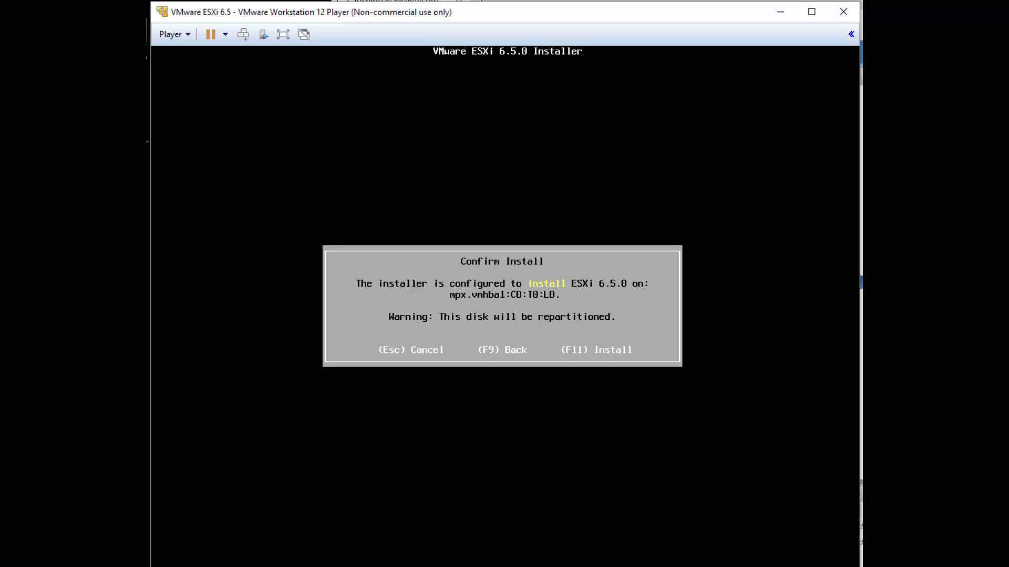
Confirm installing ESXi 6.5.0 on mpx.vmhba1:C0:T0:L0 and let it complete
{"action": "key", "text": "F11"}
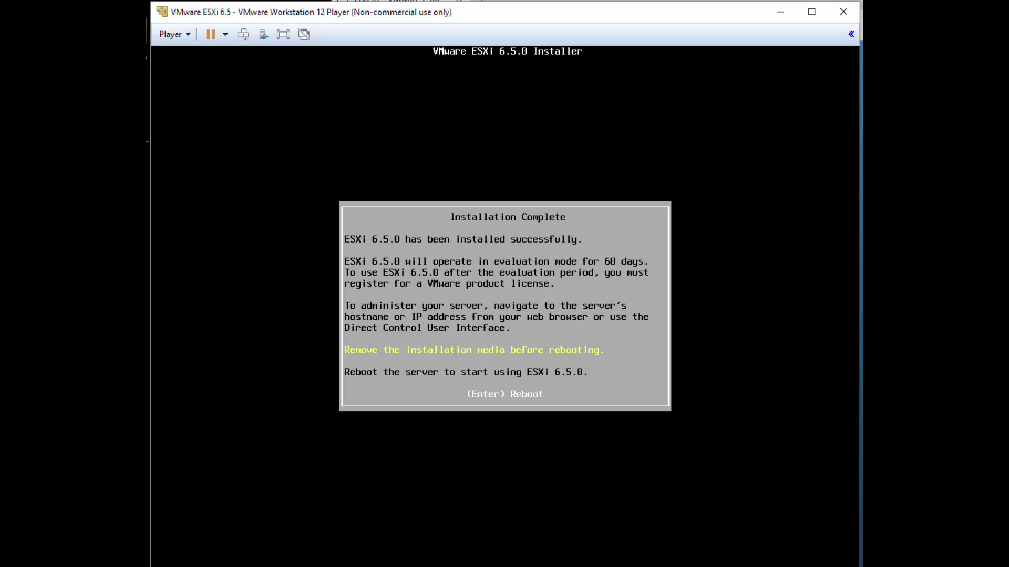
Reboot into ESXi, which comes up with DHCP address 192.168.111.132
{"action": "key", "text": "Return"}
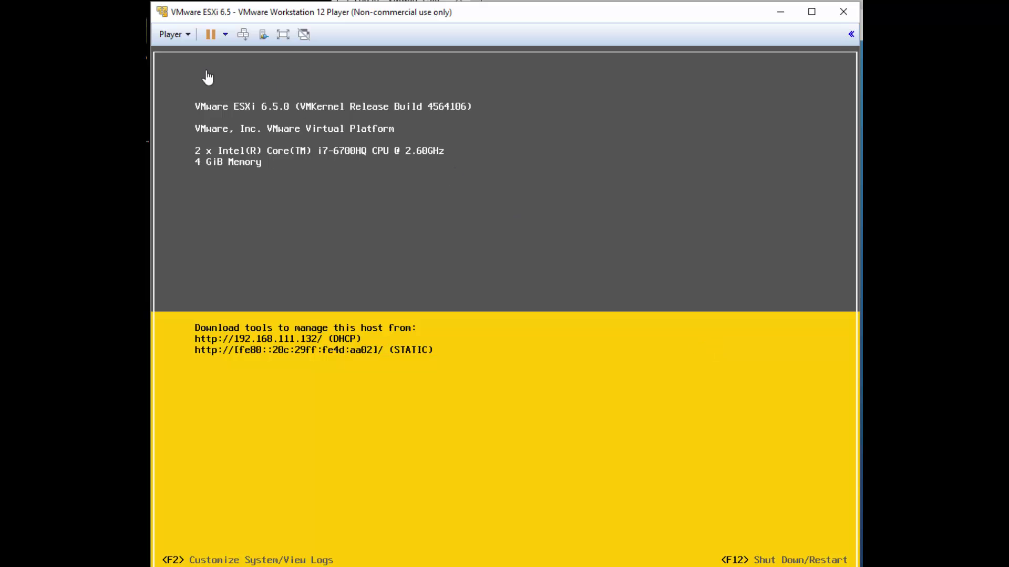
Bridge the VM's network adapter to the Intel Dual Band Wireless-AC 3165 and save the settings
{"action": "left_click", "coordinate": [188, 37]}
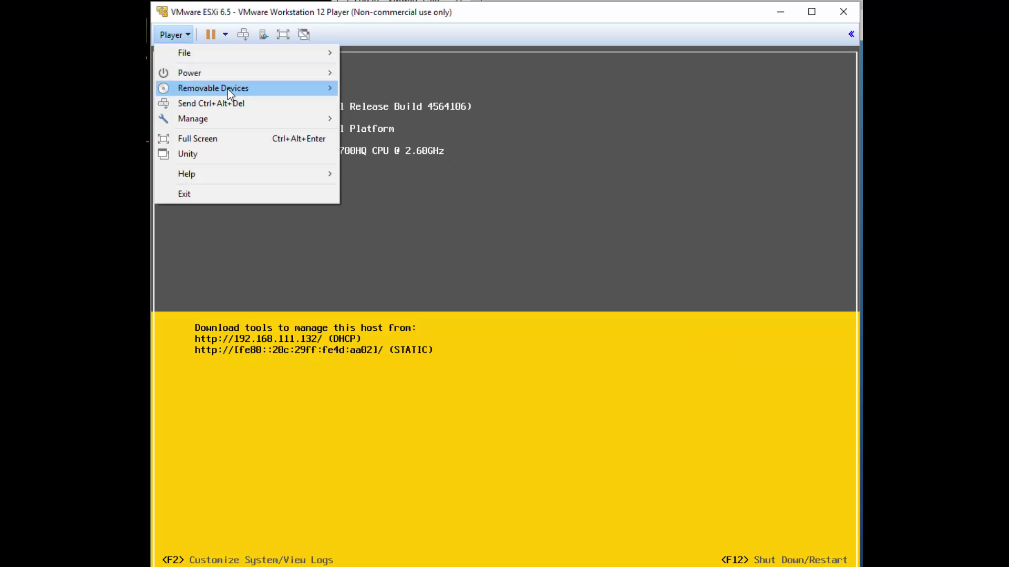
{"action": "mouse_move", "coordinate": [228, 123]}
{"action": "left_click", "coordinate": [402, 155]}
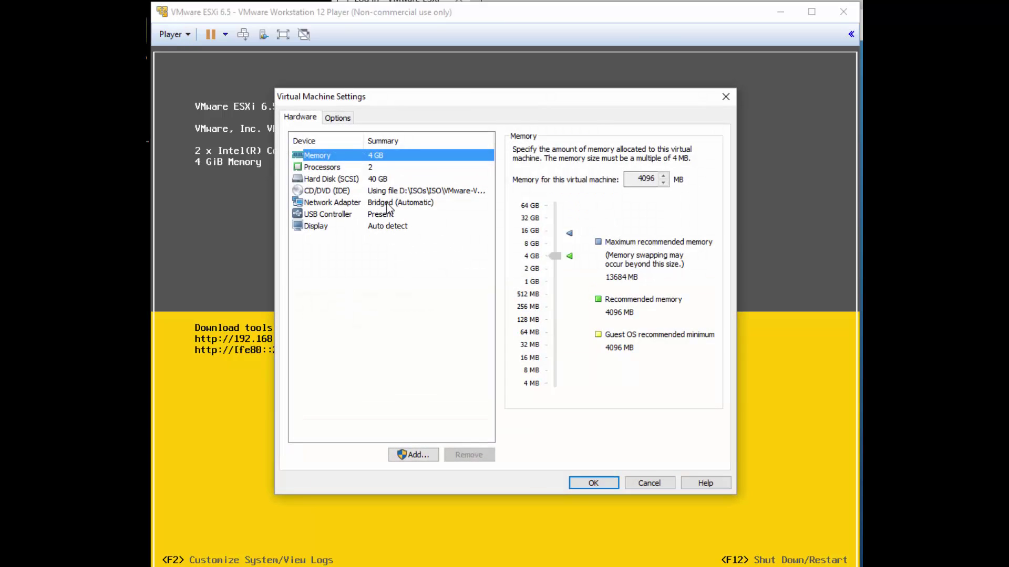
{"action": "left_click", "coordinate": [389, 204]}
{"action": "left_click", "coordinate": [676, 233]}
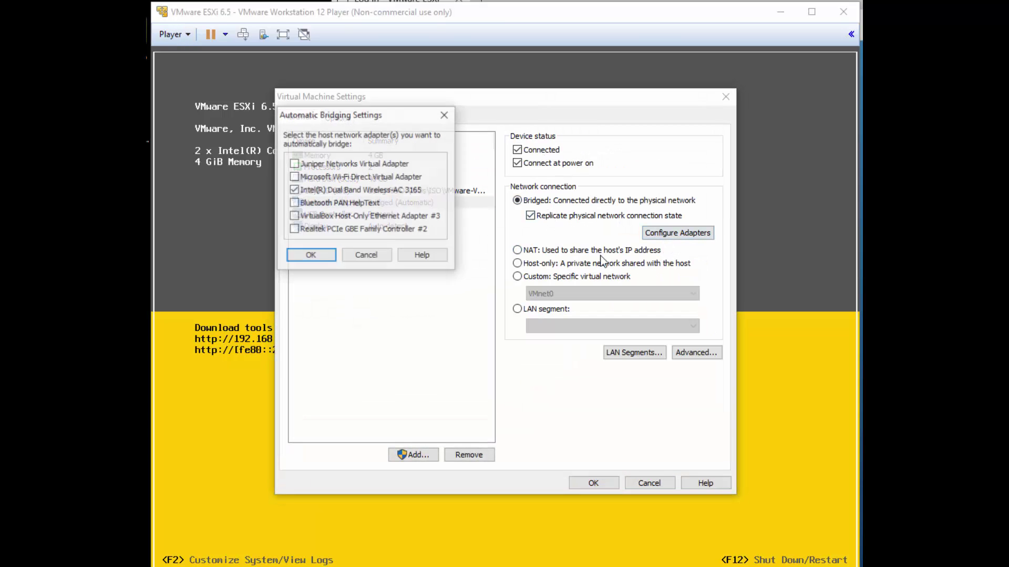
{"action": "left_click", "coordinate": [310, 257]}
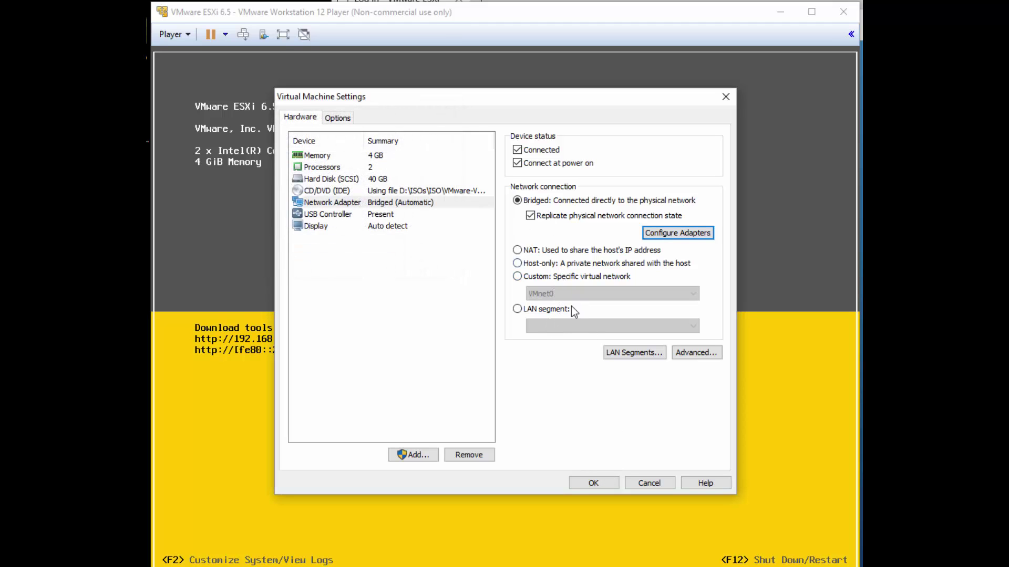
{"action": "left_click", "coordinate": [606, 481]}
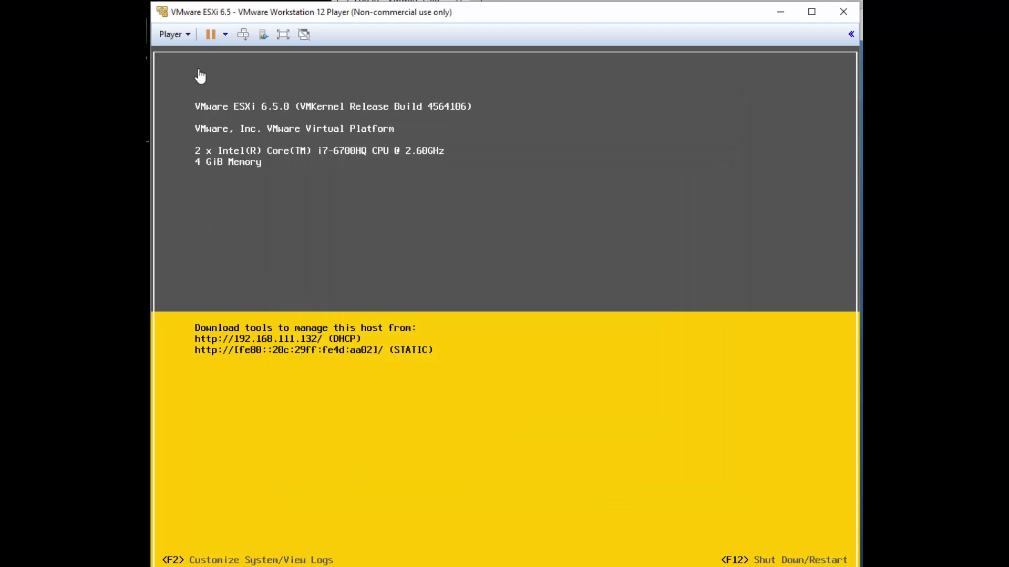
Log in to the ESXi System Customization menu as root with the root password
{"action": "left_click", "coordinate": [409, 199]}
{"action": "key", "text": "F2"}
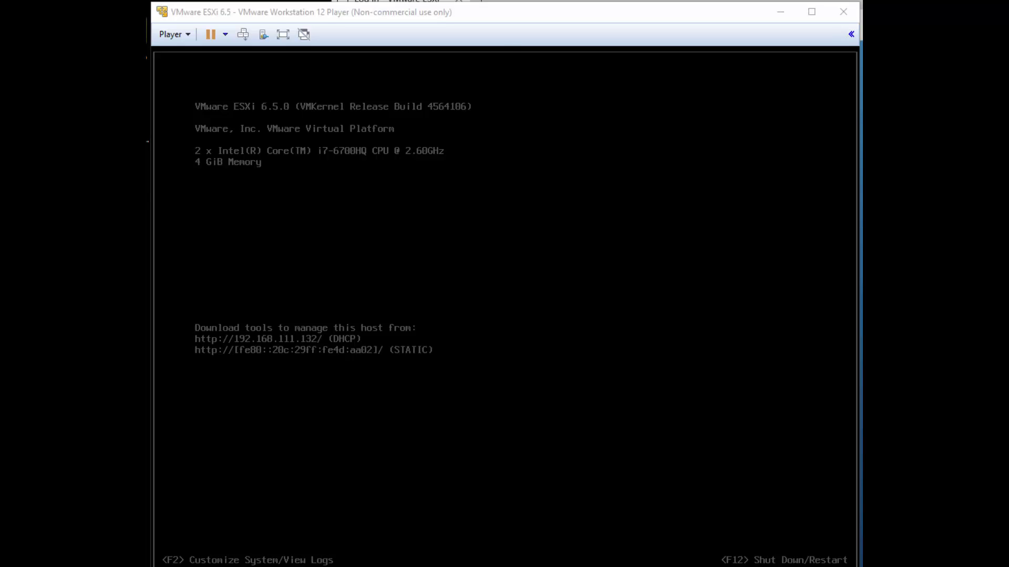
{"action": "key", "text": "Return"}
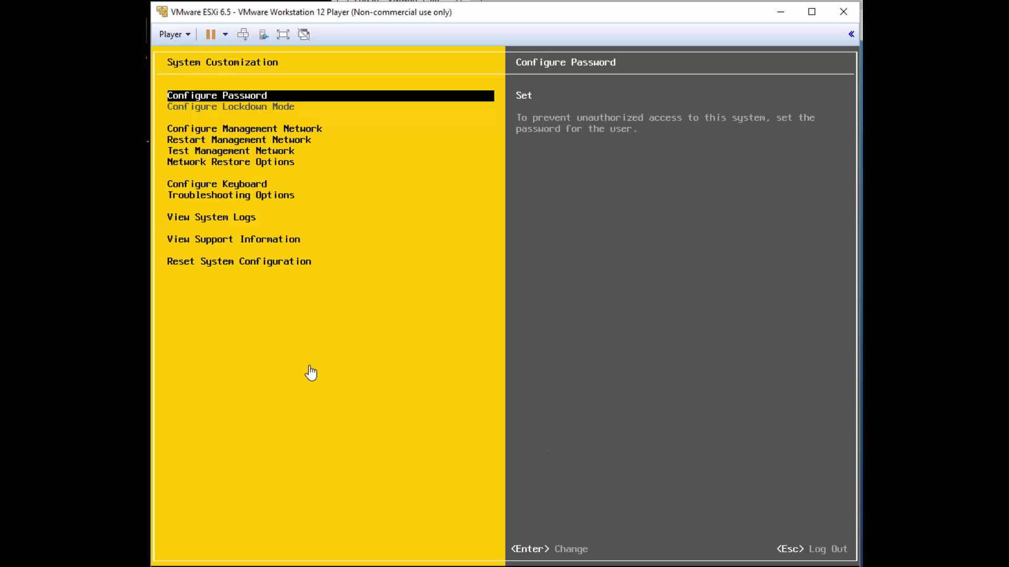
{"action": "key", "text": "Escape"}
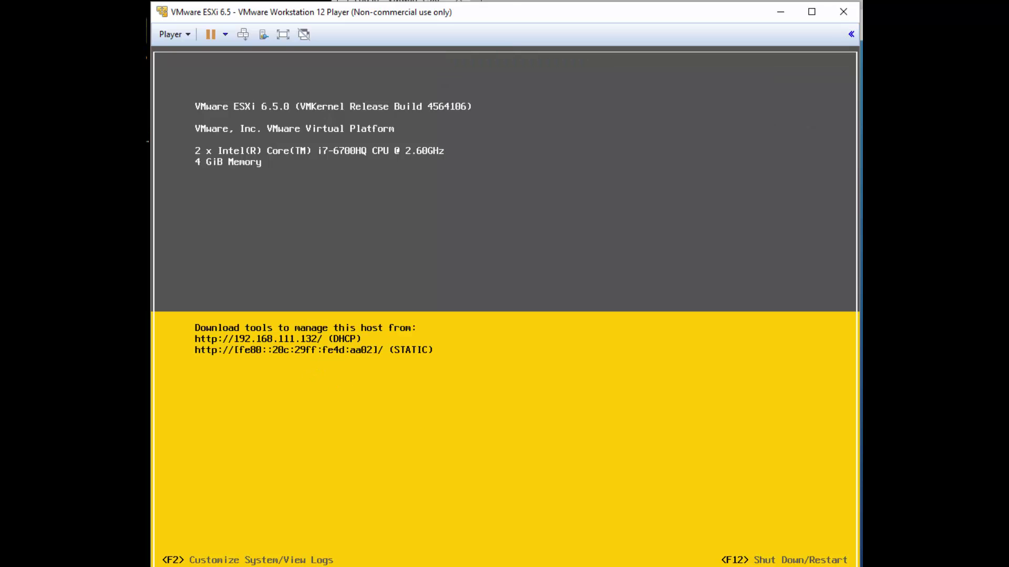
{"action": "key", "text": "F2"}
{"action": "key", "text": "Tab"}
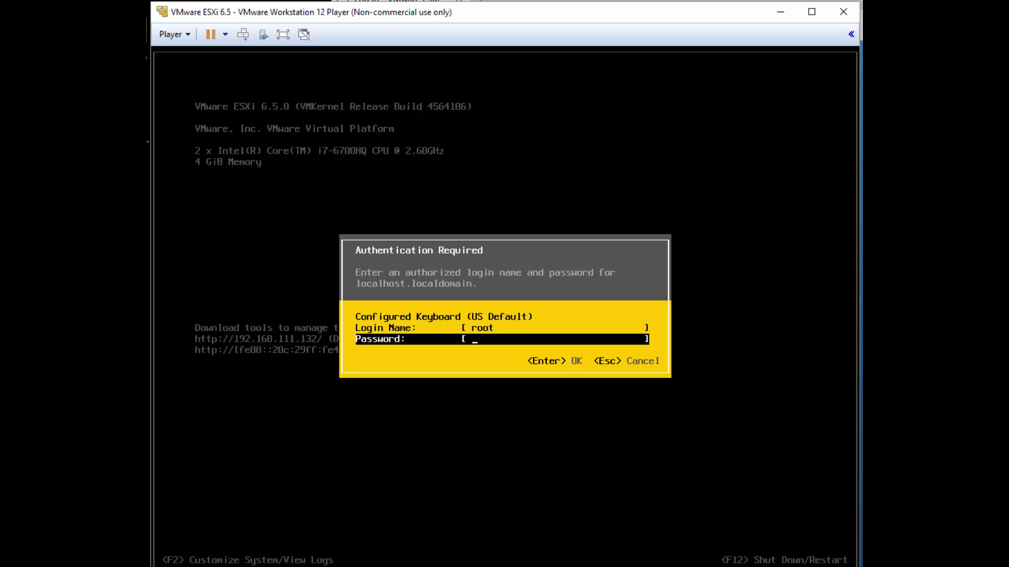
{"action": "type", "text": "*******"}
{"action": "key", "text": "Return"}
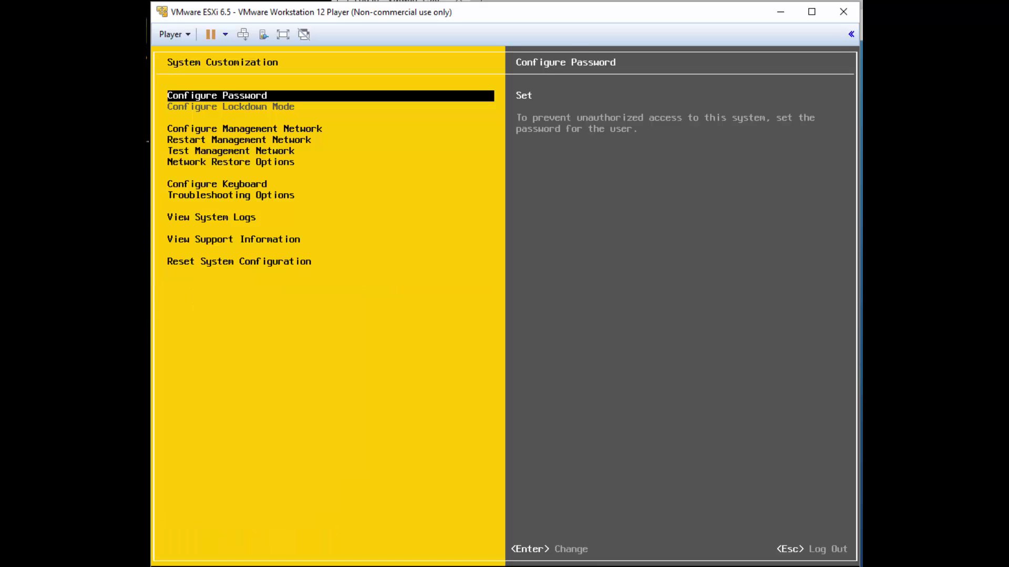
Restart the management network, confirm with F11, and dismiss the completion message
{"action": "key", "text": "Down"}
{"action": "key", "text": "Down"}
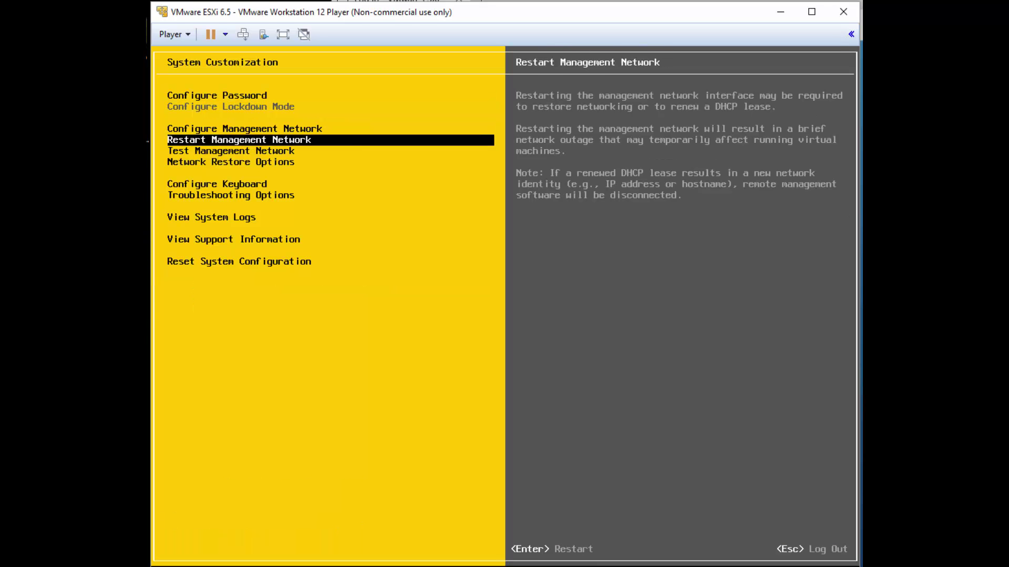
{"action": "key", "text": "Return"}
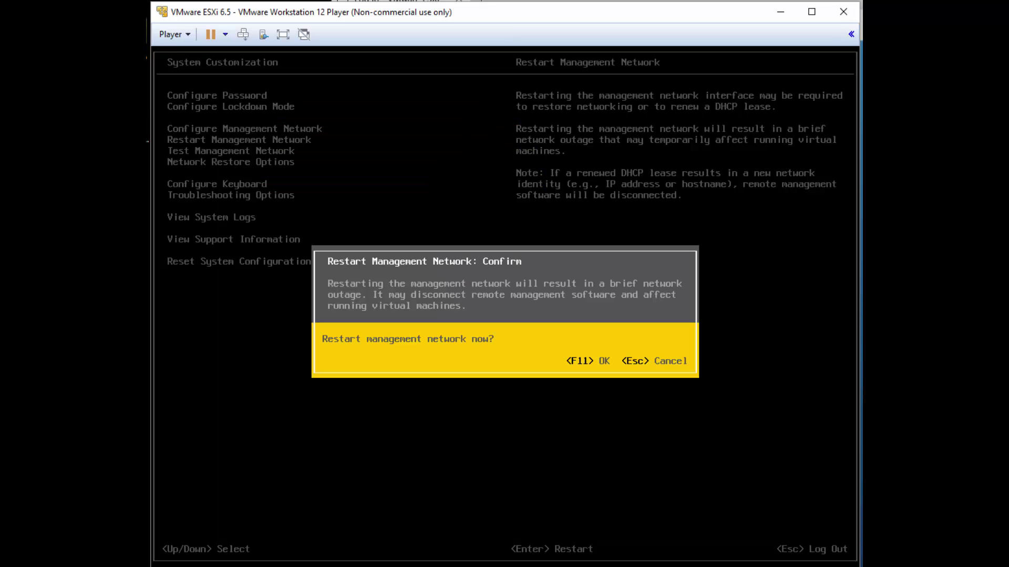
{"action": "key", "text": "F11"}
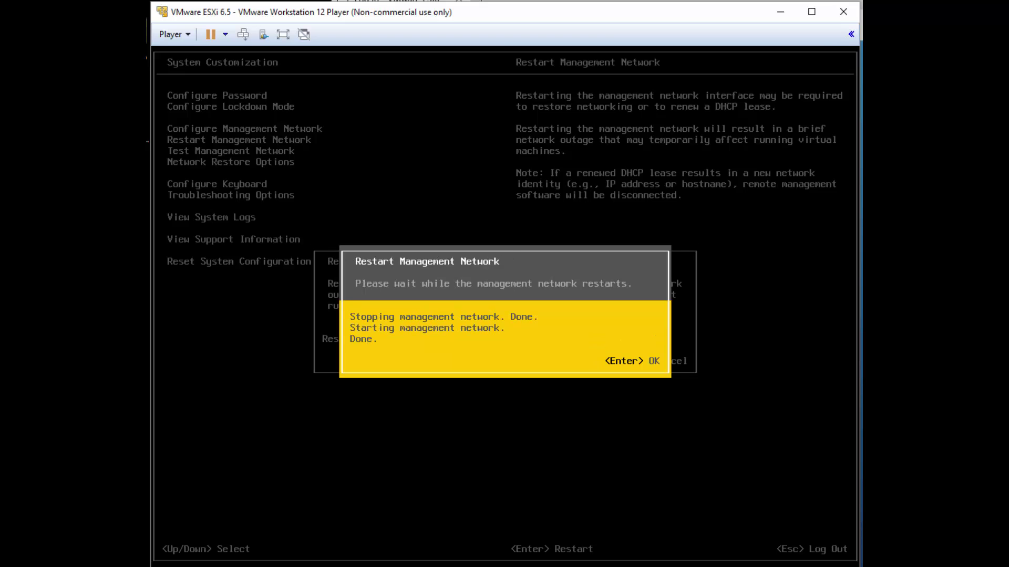
{"action": "key", "text": "Return"}
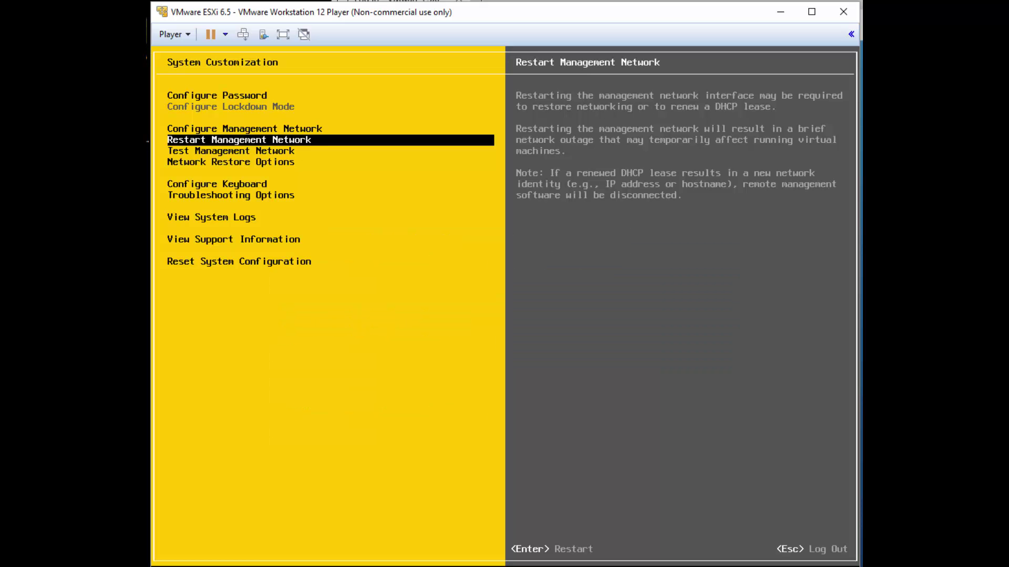
{"action": "key", "text": "Up"}
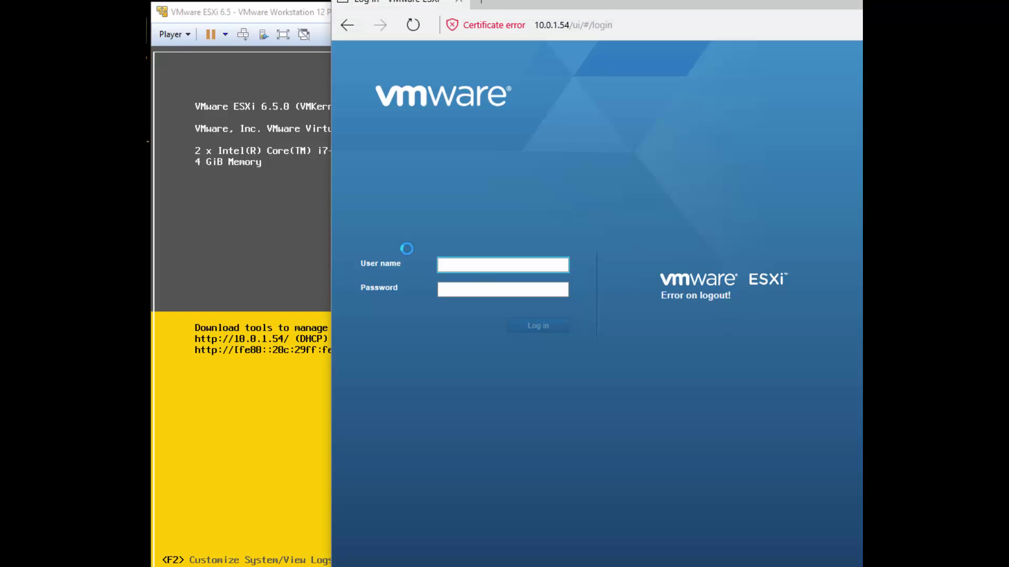
{"action": "left_click", "coordinate": [247, 198]}
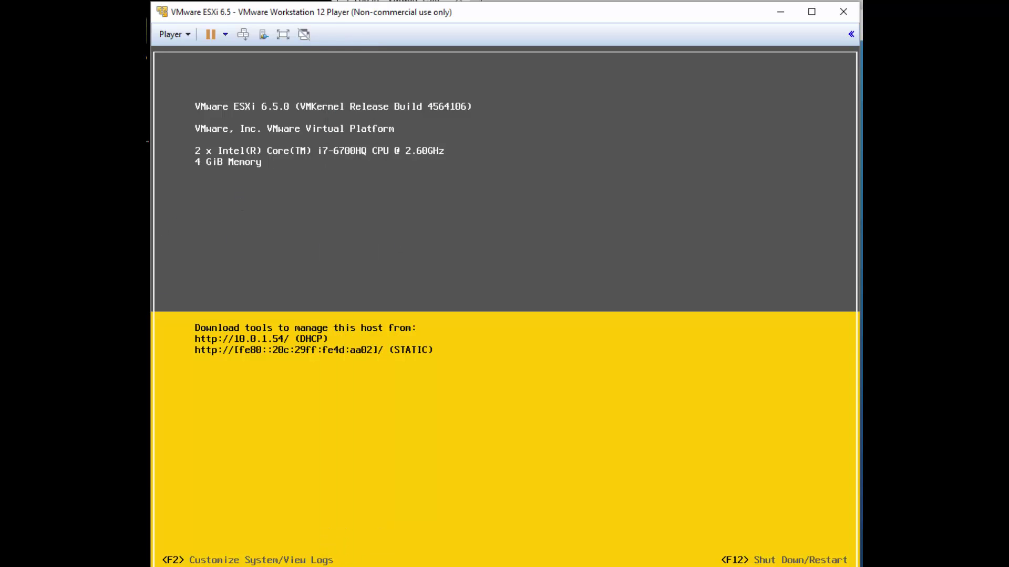
Enter System Customization by logging in as root with the root password
{"action": "key", "text": "F2"}
{"action": "key", "text": "Tab"}
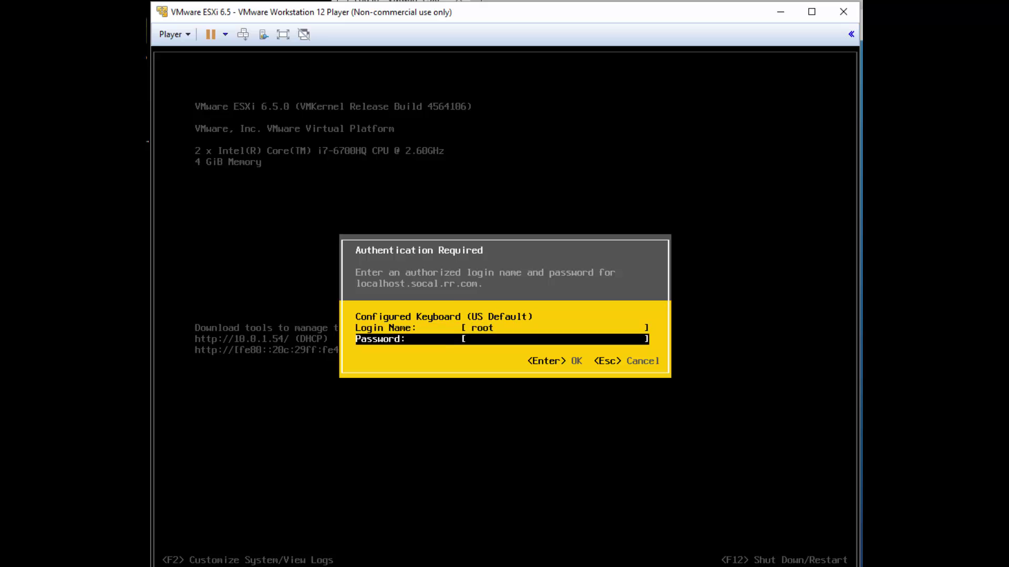
{"action": "type", "text": "********"}
{"action": "key", "text": "Return"}
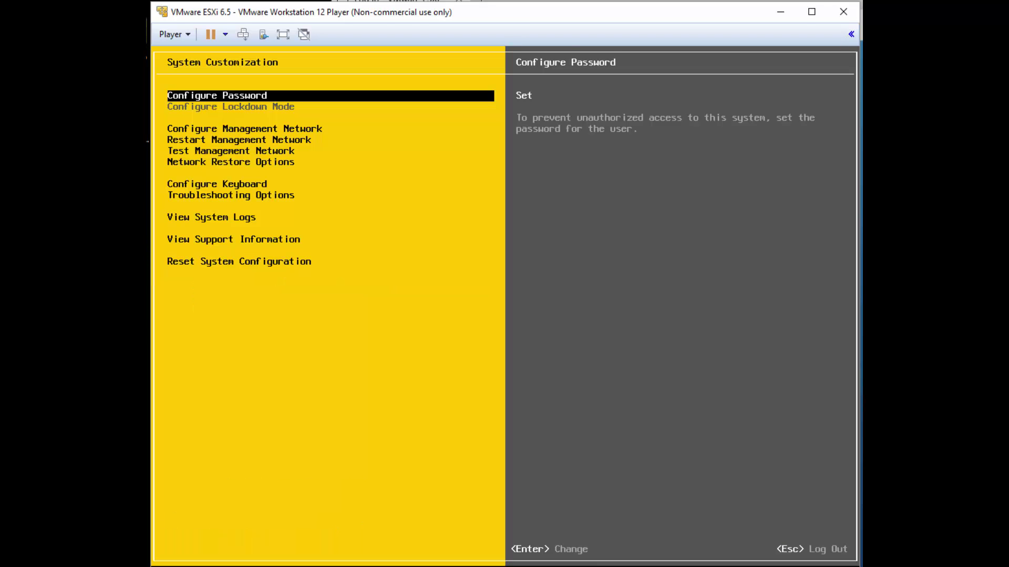
Run the management network test, which pings 10.0.1.1 but fails hostname resolution
{"action": "key", "text": "Down"}
{"action": "key", "text": "Down"}
{"action": "key", "text": "Down"}
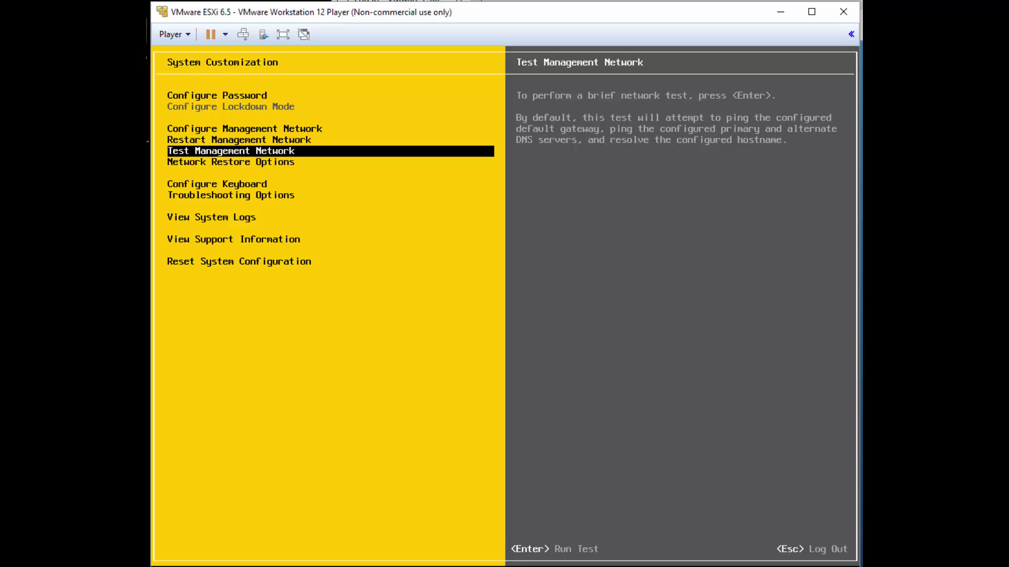
{"action": "key", "text": "Return"}
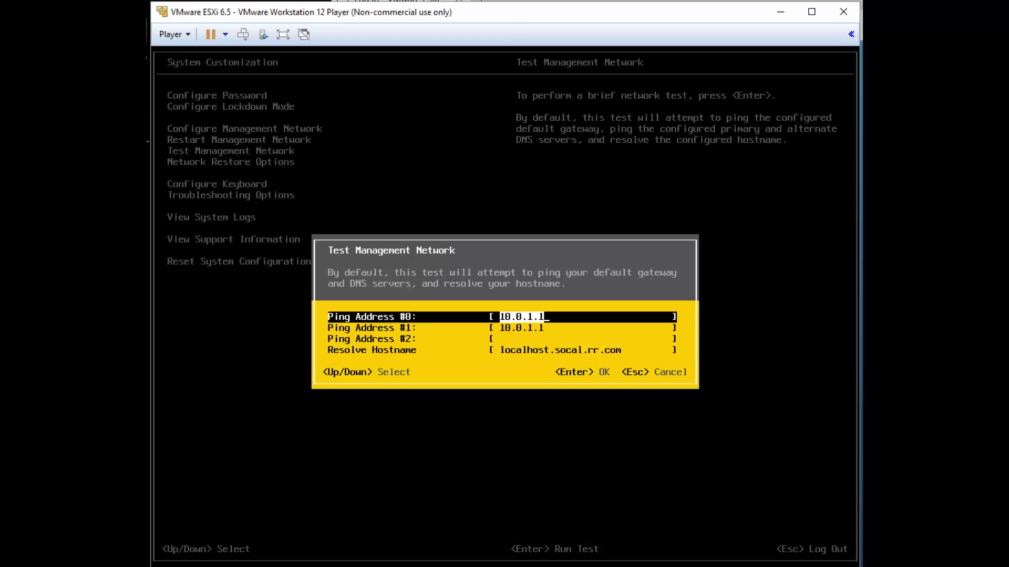
{"action": "key", "text": "Down"}
{"action": "key", "text": "Down"}
{"action": "key", "text": "Down"}
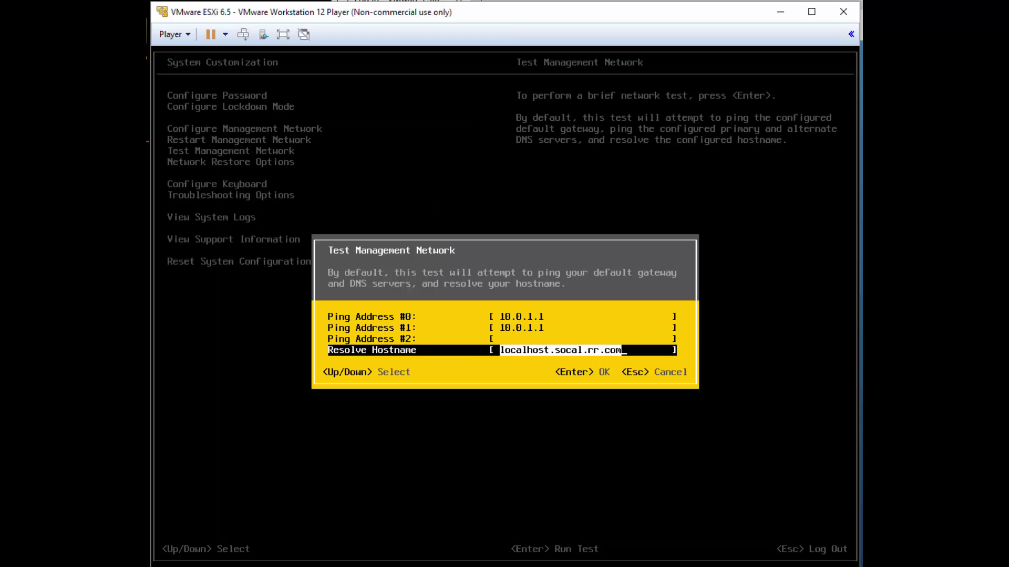
{"action": "key", "text": "Return"}
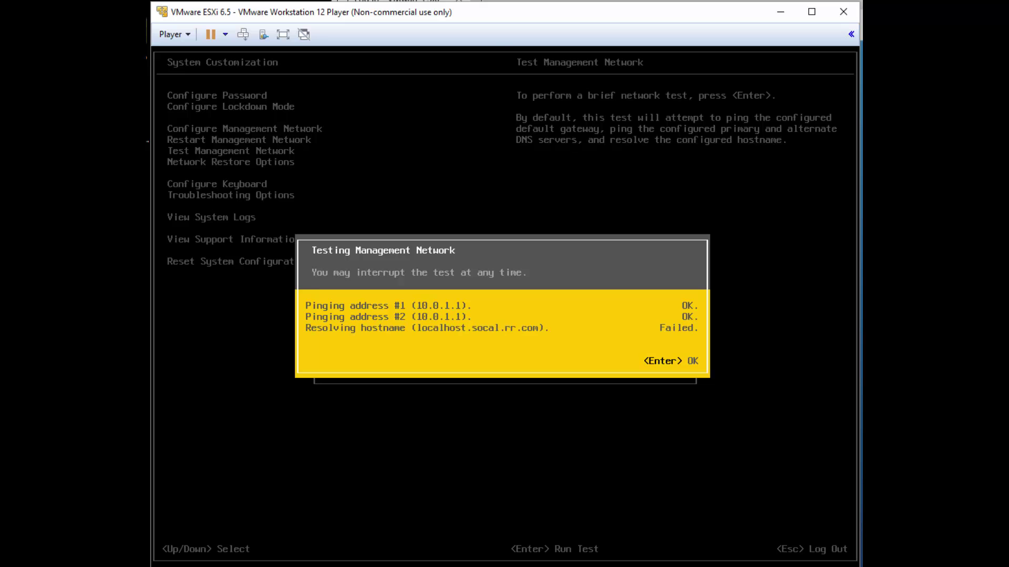
{"action": "key", "text": "Return"}
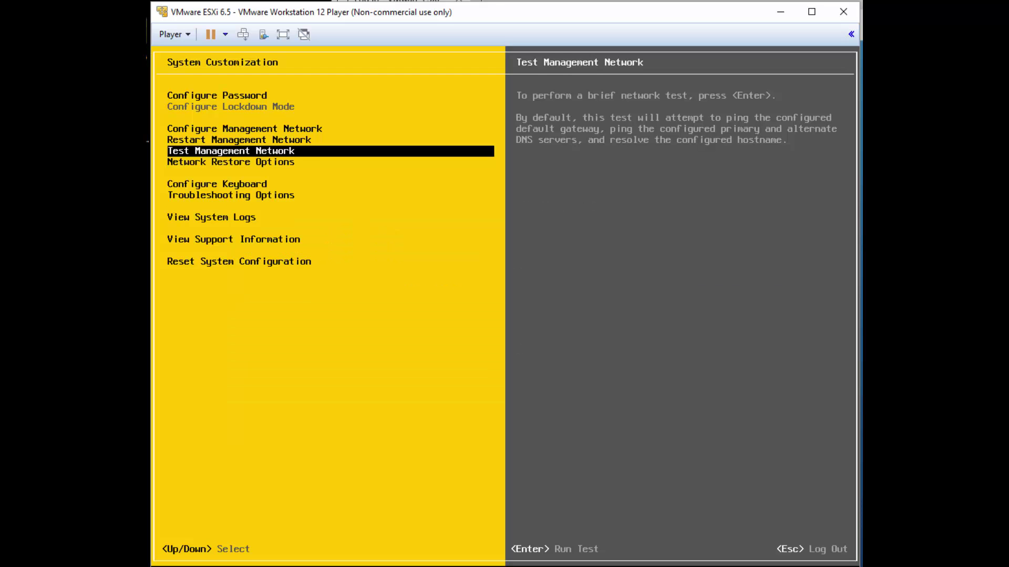
Move past View System Logs and Restart Management Network to Configure Keyboard (US Default)
{"action": "key", "text": "Down"}
{"action": "key", "text": "Down"}
{"action": "key", "text": "Down"}
{"action": "key", "text": "Down"}
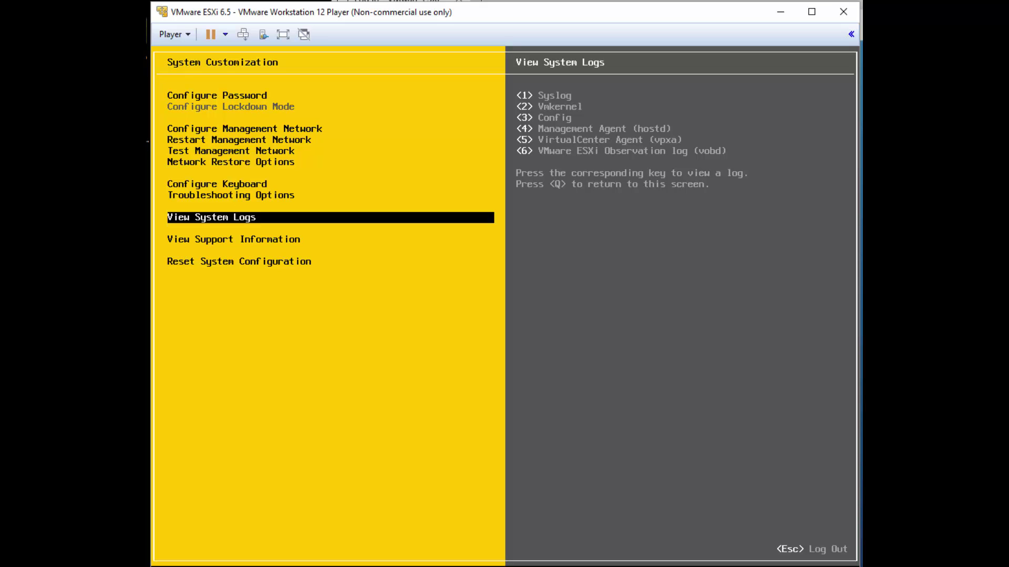
{"action": "key", "text": "Up"}
{"action": "key", "text": "Up"}
{"action": "key", "text": "Up"}
{"action": "key", "text": "Up"}
{"action": "key", "text": "Up"}
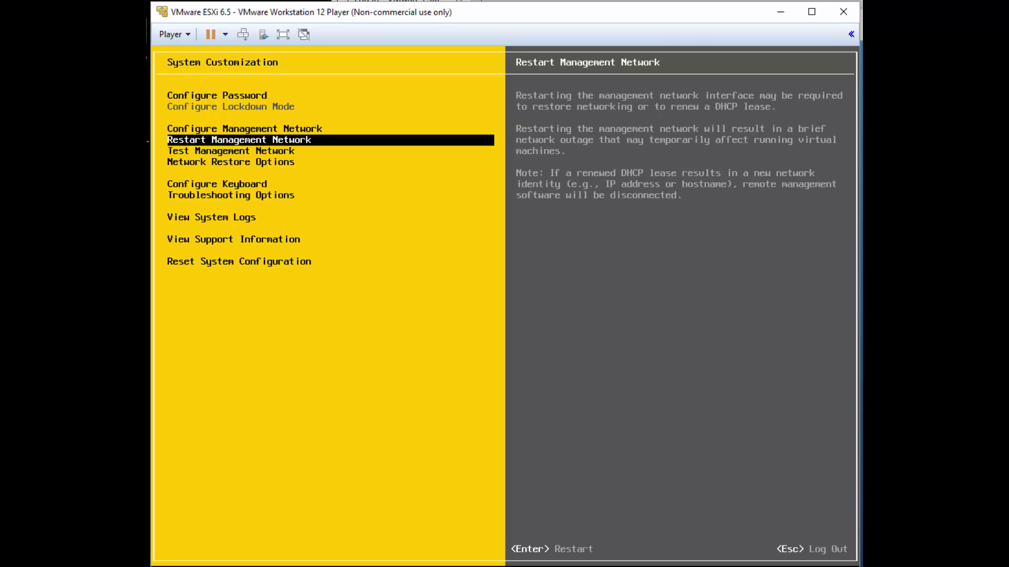
{"action": "key", "text": "Down"}
{"action": "key", "text": "Down"}
{"action": "key", "text": "Down"}
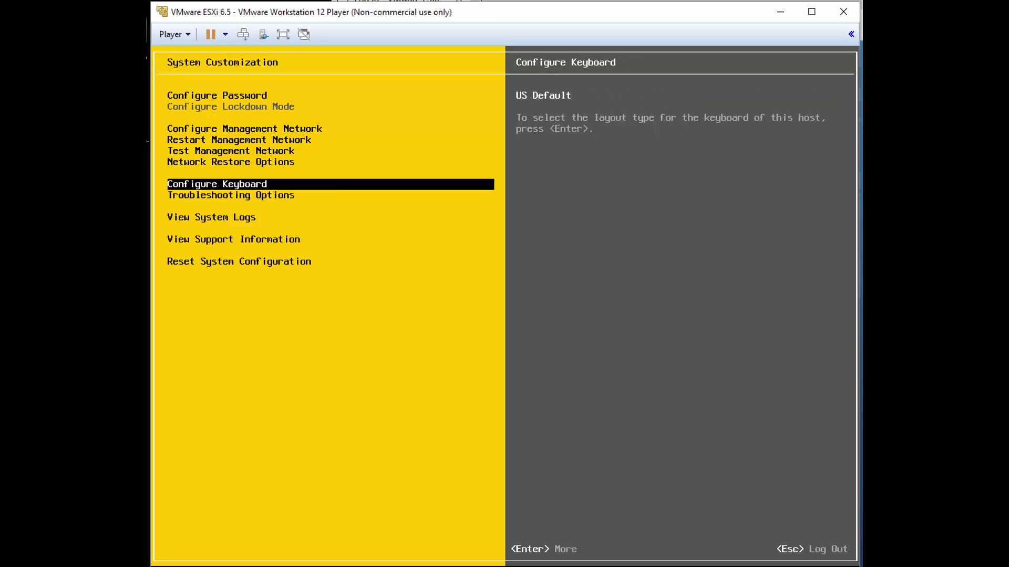
{"action": "key", "text": "Down"}
{"action": "key", "text": "Down"}
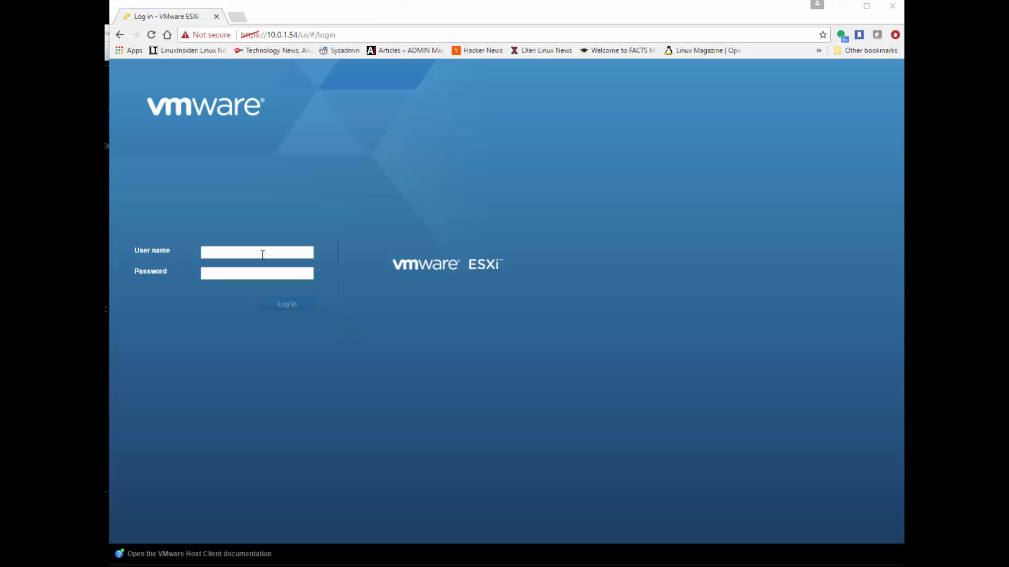
Log in to the ESXi Host Client as root using the saved user name suggestion
{"action": "left_click", "coordinate": [263, 253]}
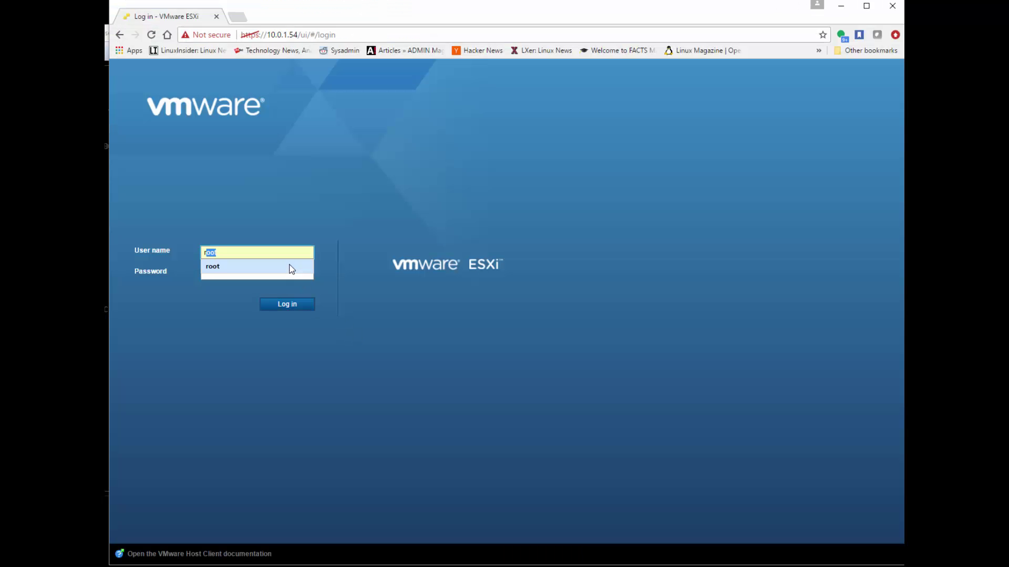
{"action": "left_click", "coordinate": [292, 269]}
{"action": "key", "text": "Tab"}
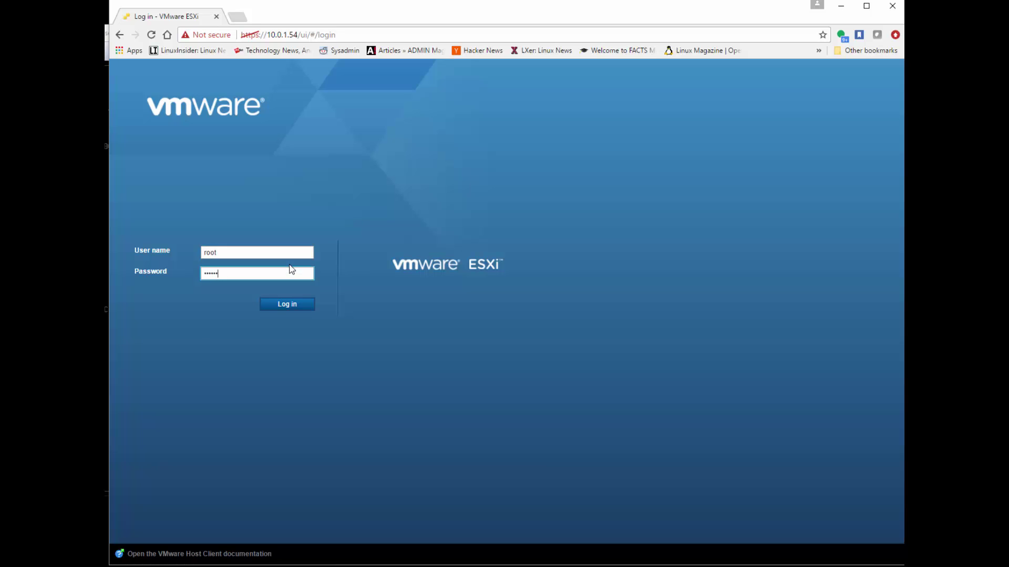
{"action": "key", "text": "Return"}
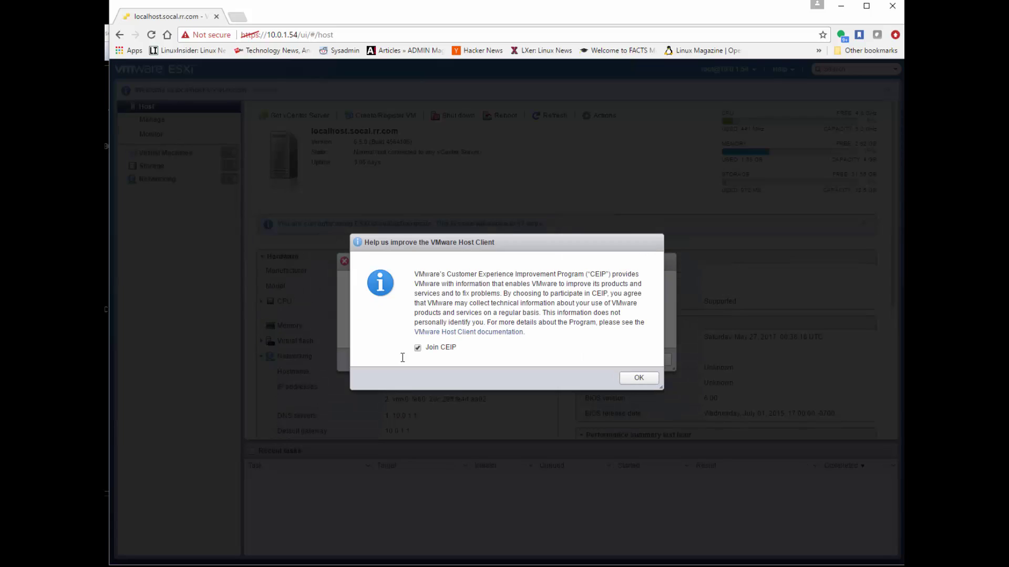
Accept the improvement-program prompt, then open and close the error Details
{"action": "left_click", "coordinate": [637, 378]}
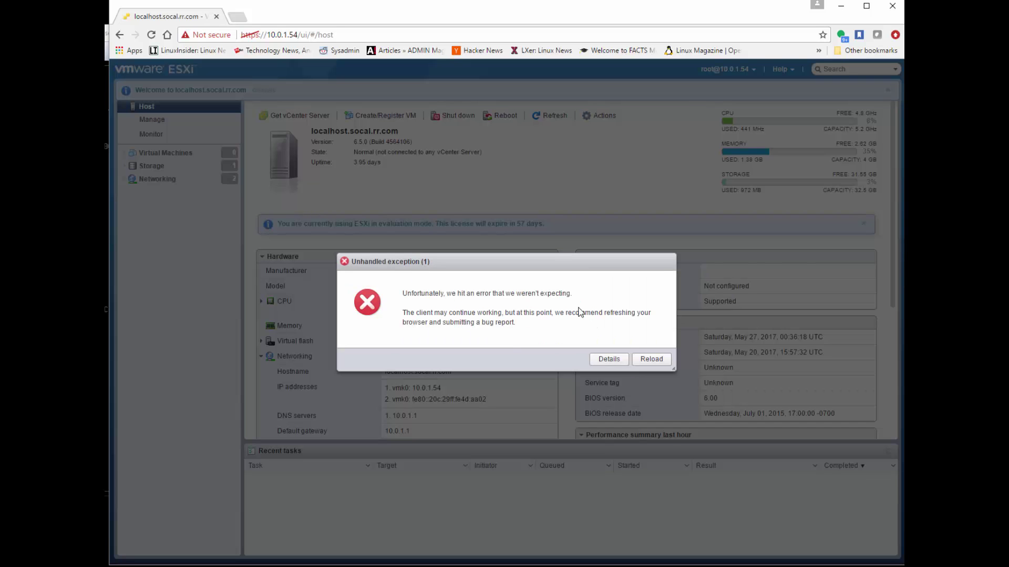
{"action": "left_click", "coordinate": [608, 358]}
{"action": "left_click", "coordinate": [744, 428]}
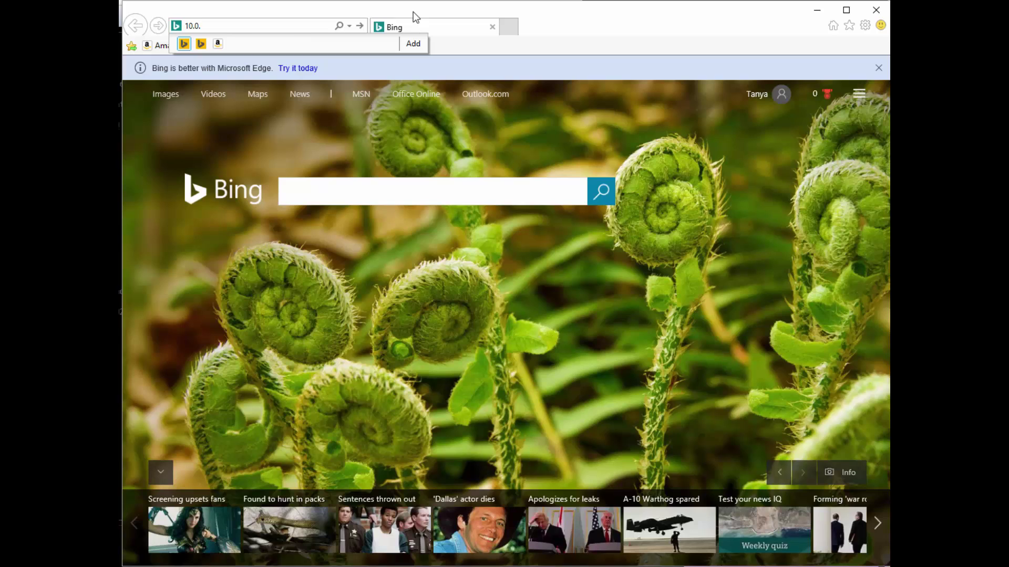
Go to 10.0.1.54 and continue past the certificate warning
{"action": "type", "text": "54"}
{"action": "key", "text": "Return"}
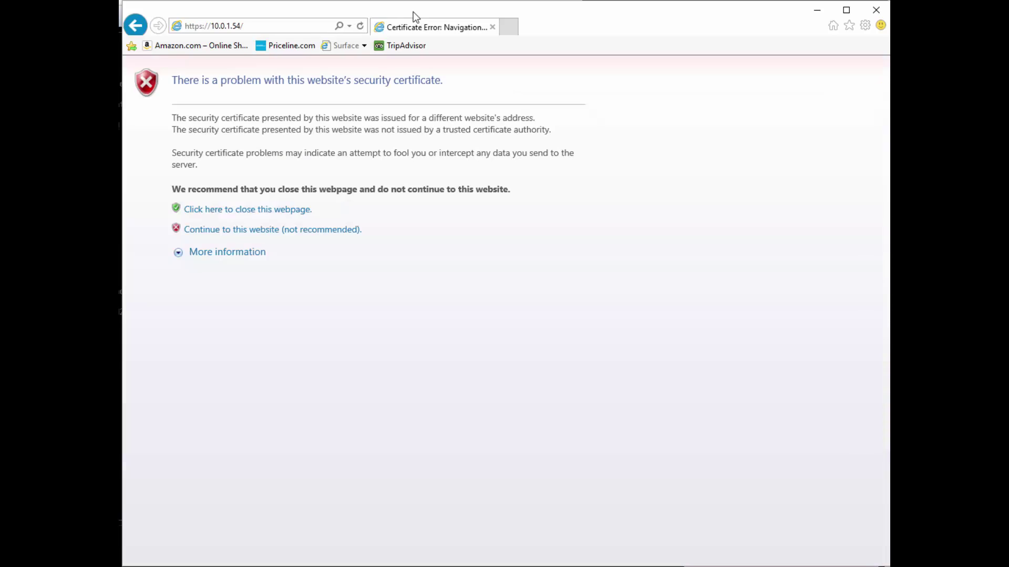
{"action": "left_click", "coordinate": [205, 229]}
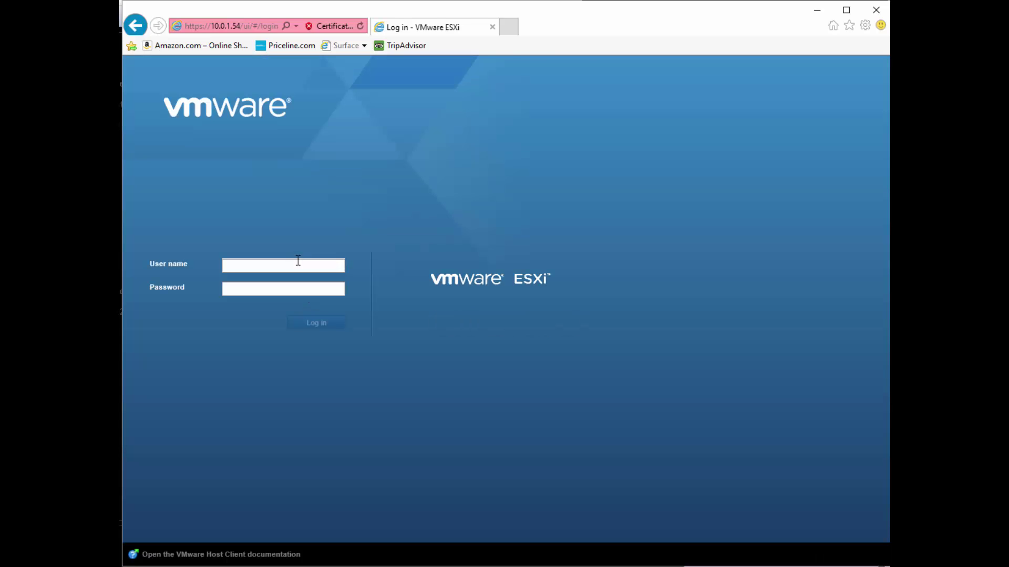
Sign in with user name root and the account password
{"action": "left_click", "coordinate": [281, 270]}
{"action": "type", "text": "root"}
{"action": "key", "text": "Tab"}
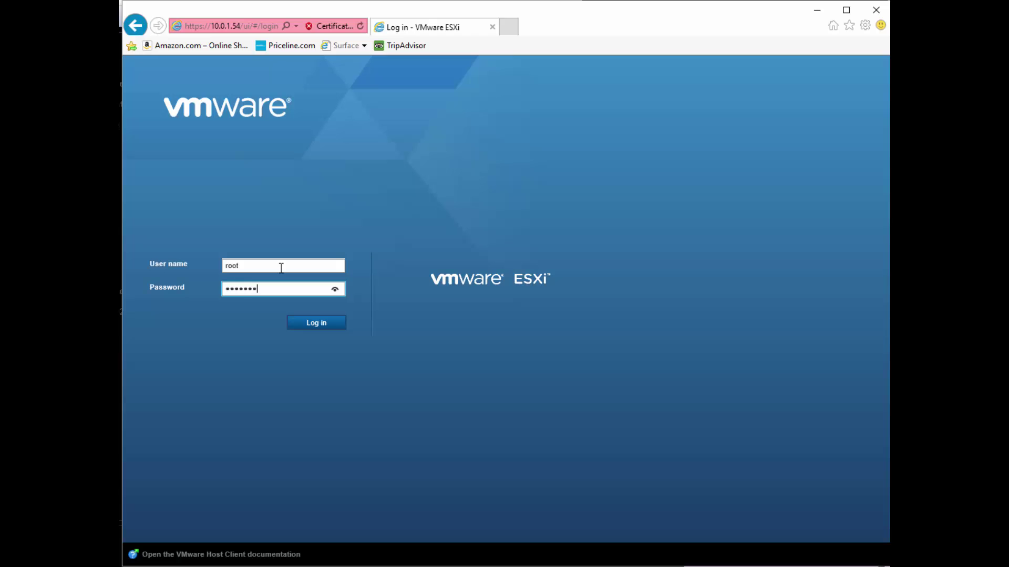
{"action": "key", "text": "Return"}
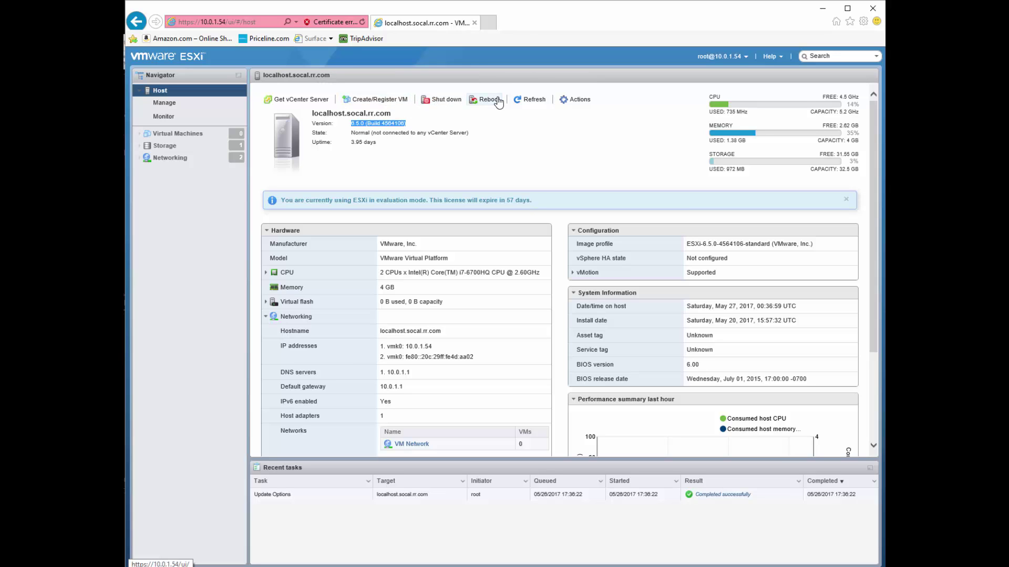
Browse the host Actions menu, including Services and Lockdown mode, without choosing anything
{"action": "left_click", "coordinate": [578, 99]}
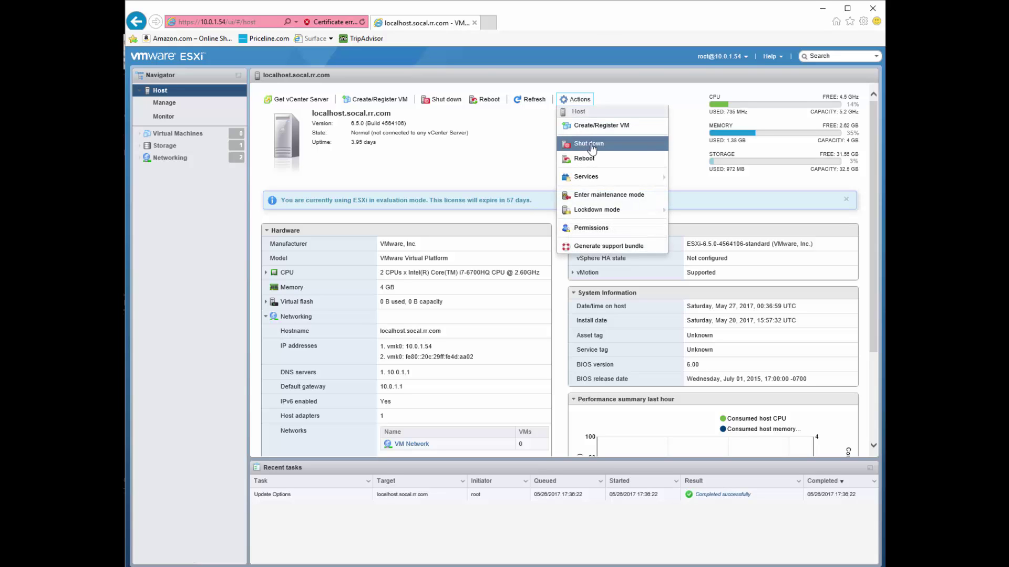
{"action": "mouse_move", "coordinate": [594, 180]}
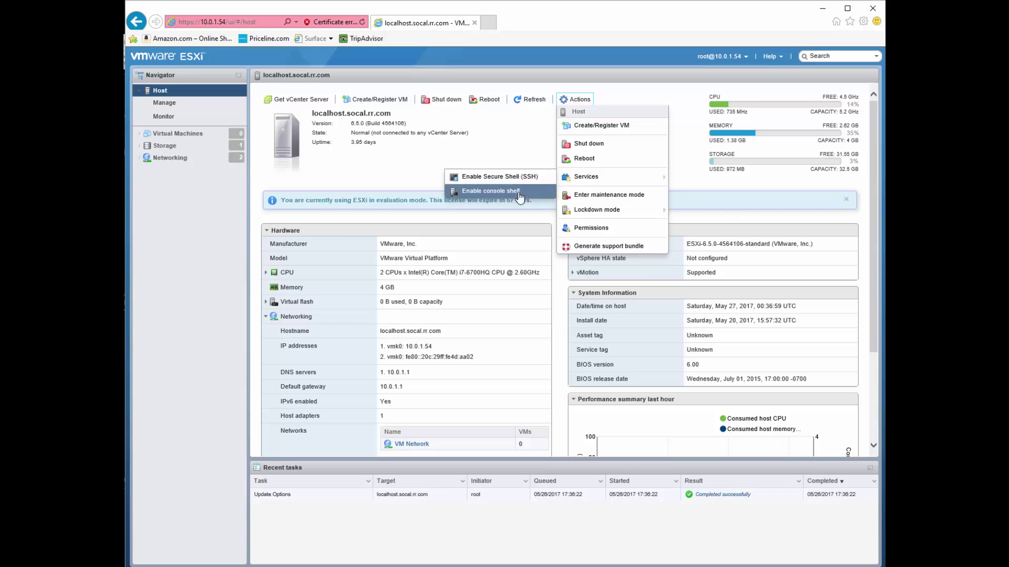
{"action": "mouse_move", "coordinate": [608, 216]}
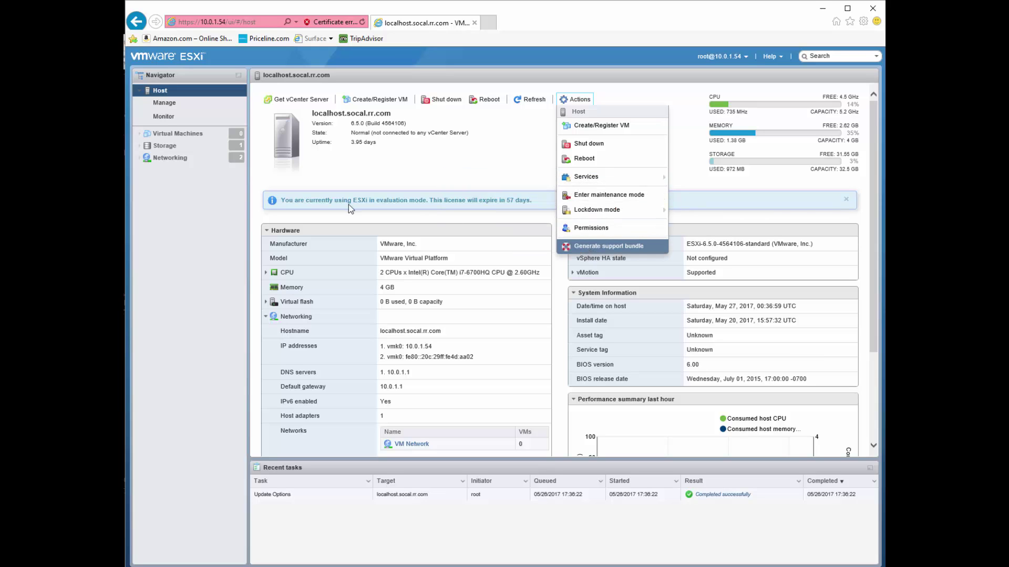
{"action": "left_click", "coordinate": [504, 165]}
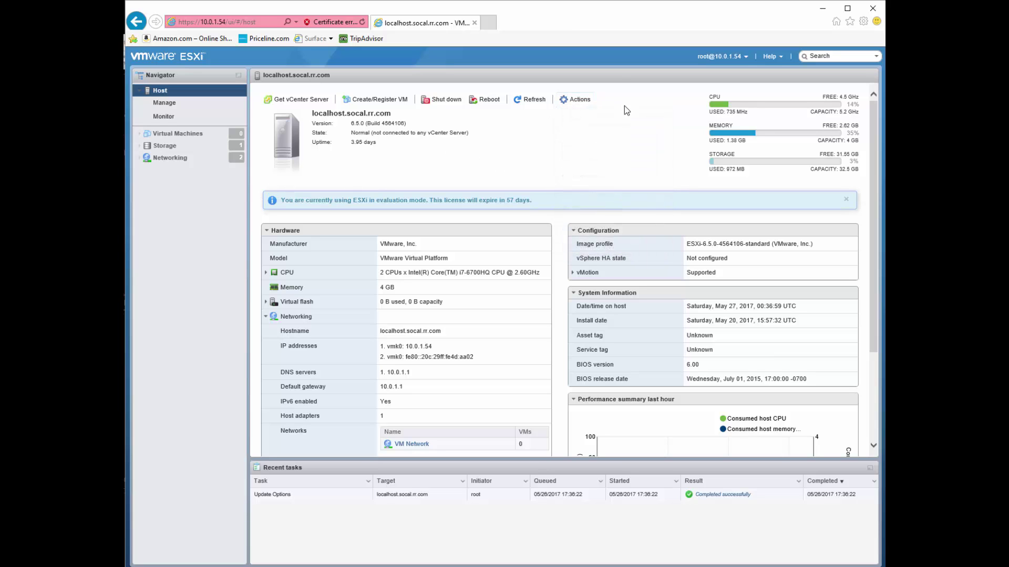
Scroll down to the host's performance chart and back up
{"action": "scroll", "coordinate": [567, 231], "scroll_direction": "down", "scroll_amount": 2}
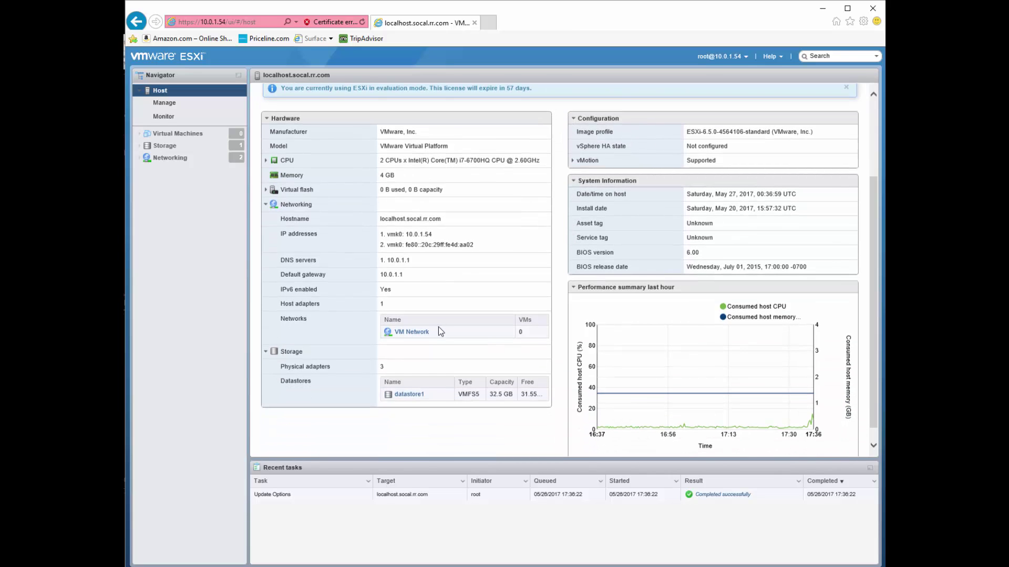
{"action": "mouse_move", "coordinate": [757, 364]}
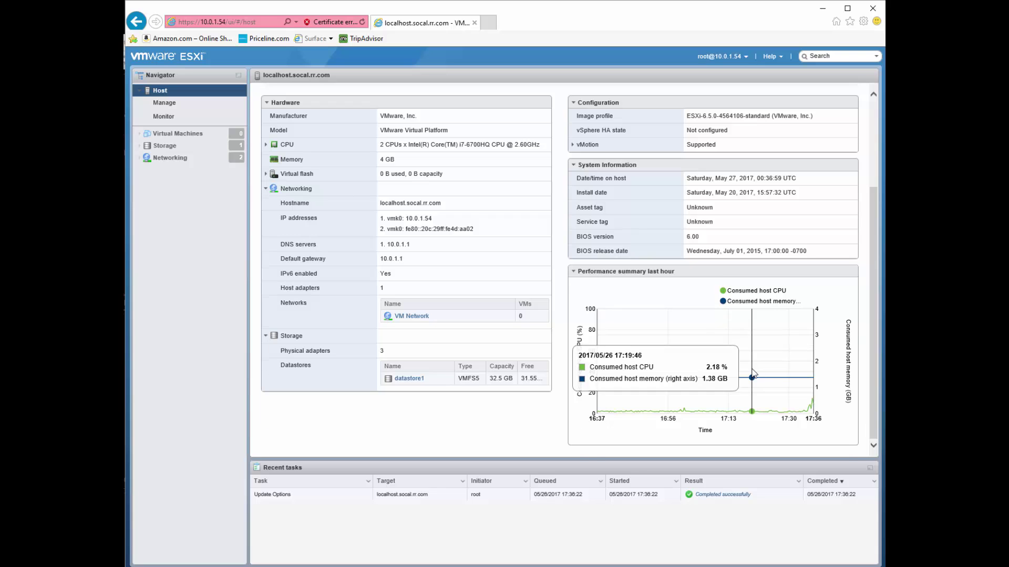
{"action": "scroll", "coordinate": [755, 367], "scroll_direction": "up", "scroll_amount": 2}
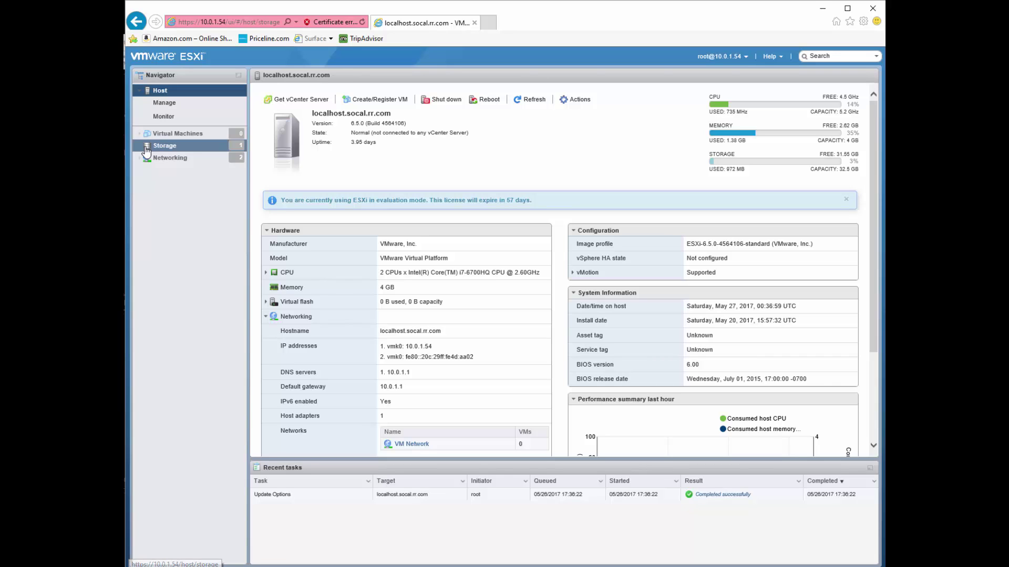
Open Storage and show datastore1's Actions list, with VMFS 5.81 and 32.5 GB capacity
{"action": "left_click", "coordinate": [146, 151]}
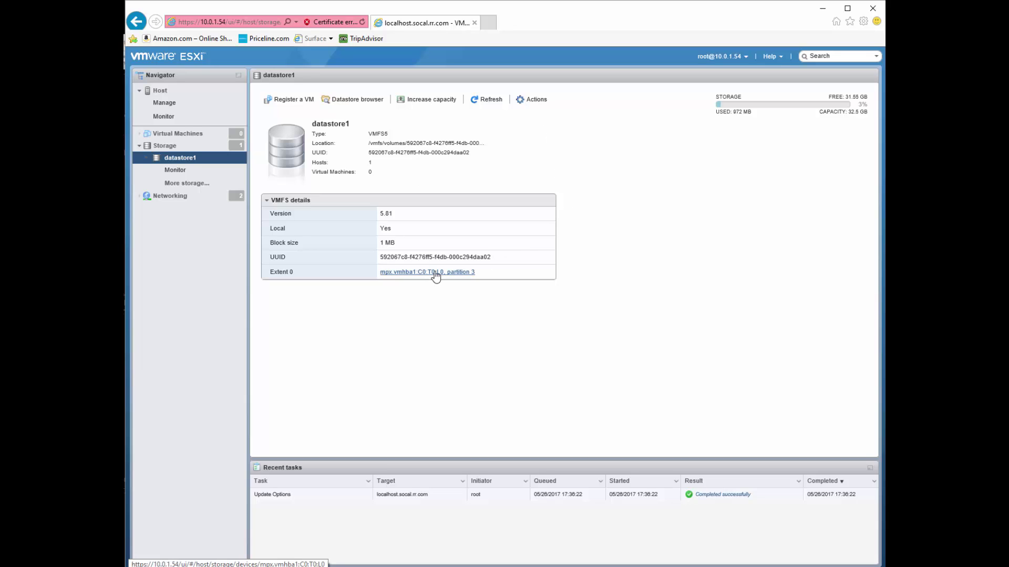
{"action": "left_click", "coordinate": [531, 101]}
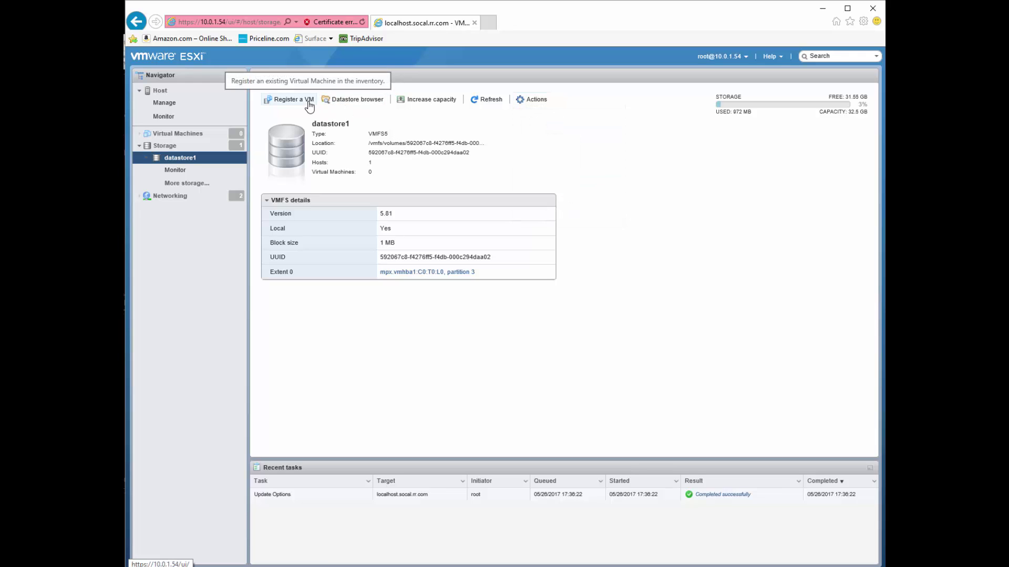
Open vSwitch0 under Networking, dismiss its uplink redundancy warning, and return to the networking overview
{"action": "left_click", "coordinate": [195, 195]}
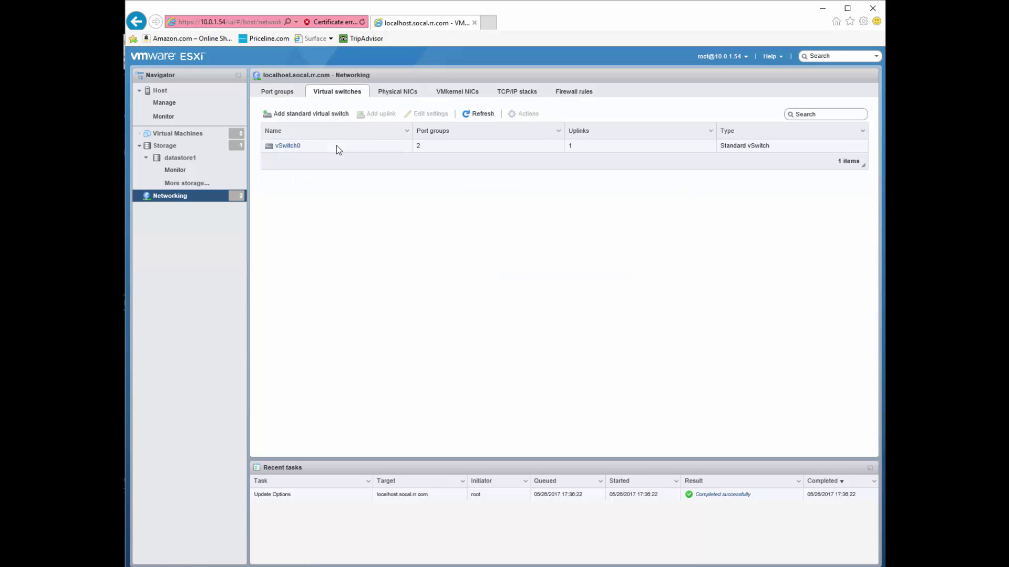
{"action": "left_click", "coordinate": [292, 150]}
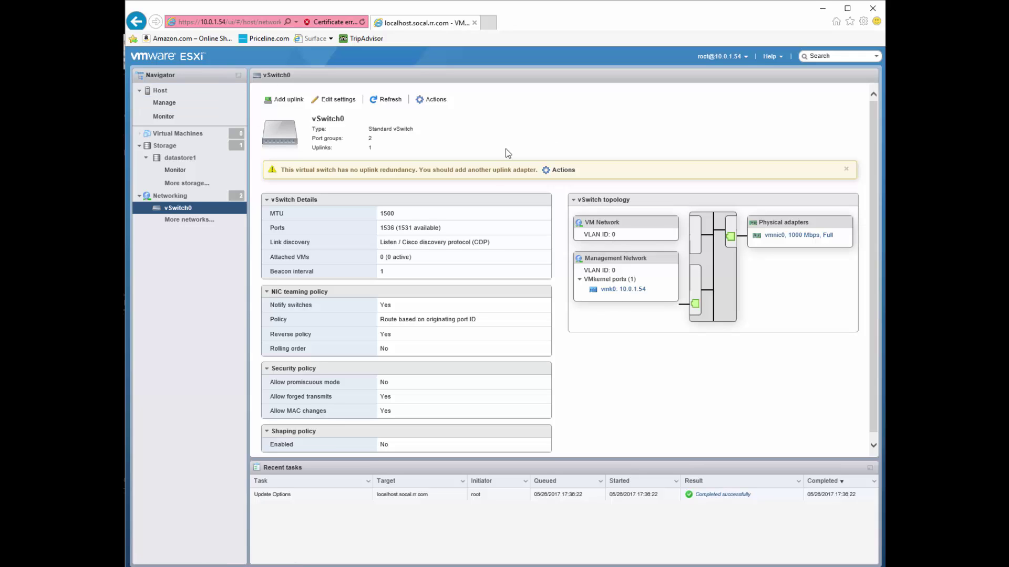
{"action": "left_click", "coordinate": [847, 170]}
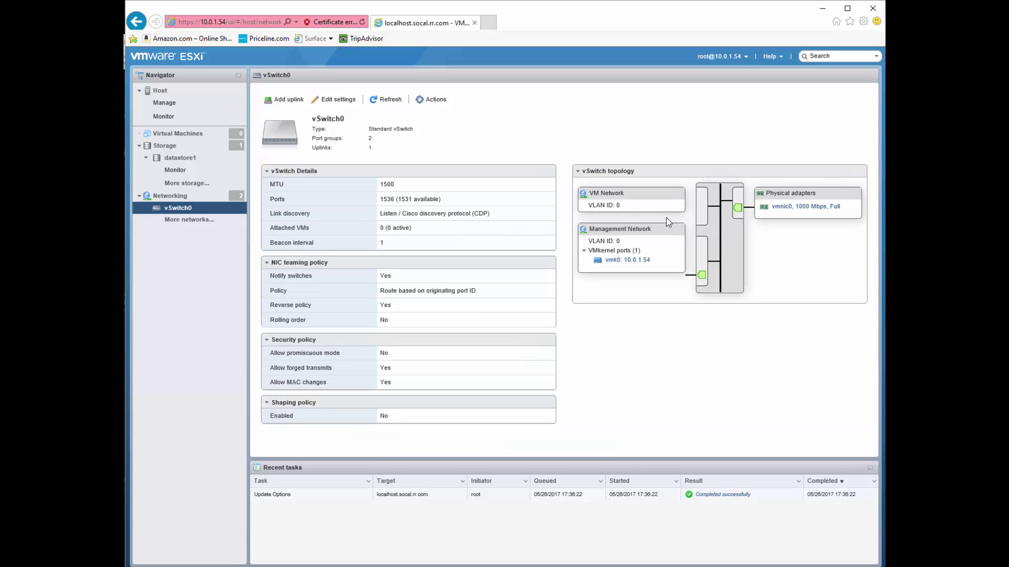
{"action": "left_click", "coordinate": [170, 196]}
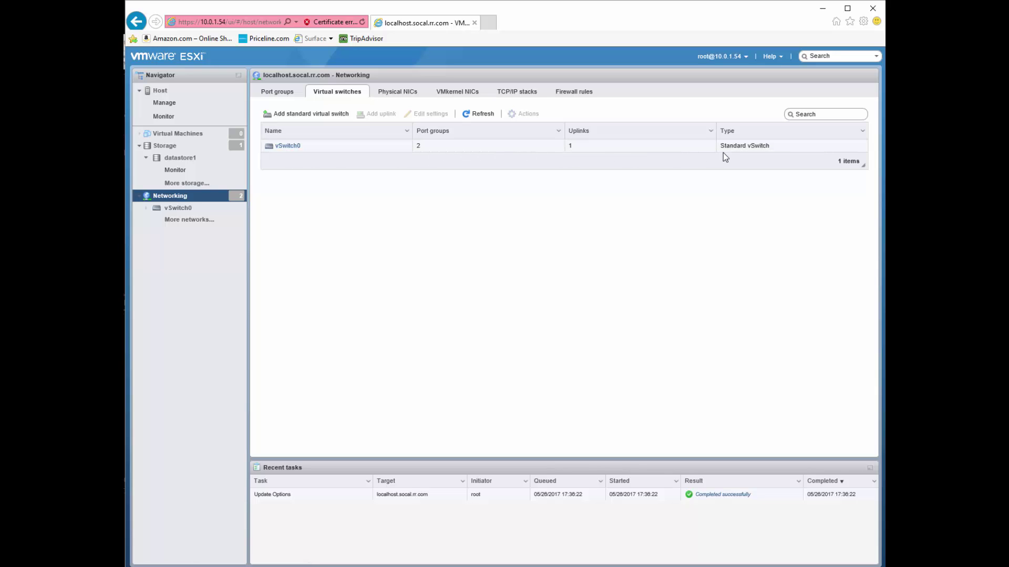
Inspect the Management Network port group and vSwitch0 details, then return to the Host summary
{"action": "left_click", "coordinate": [278, 94]}
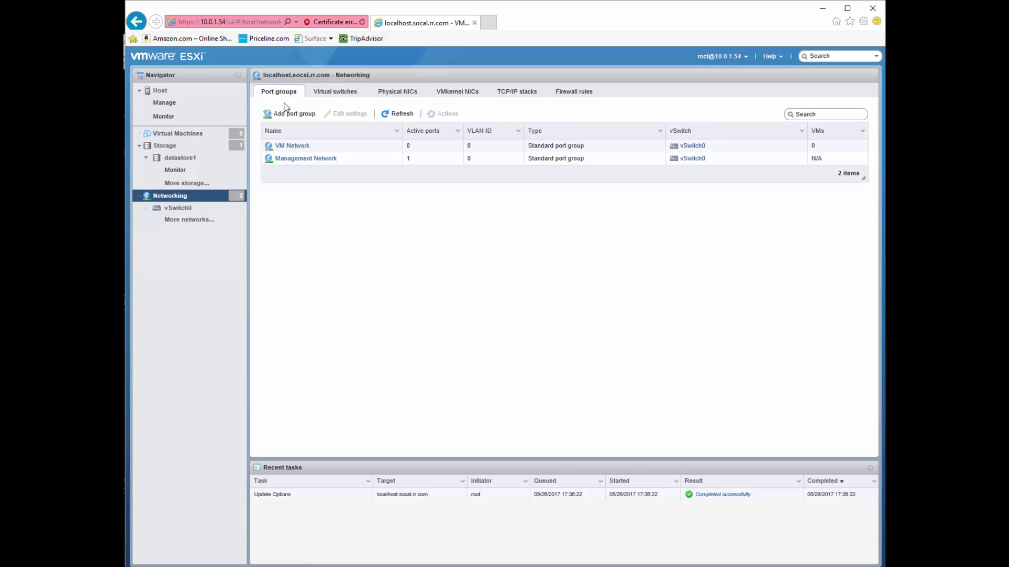
{"action": "left_click", "coordinate": [306, 159]}
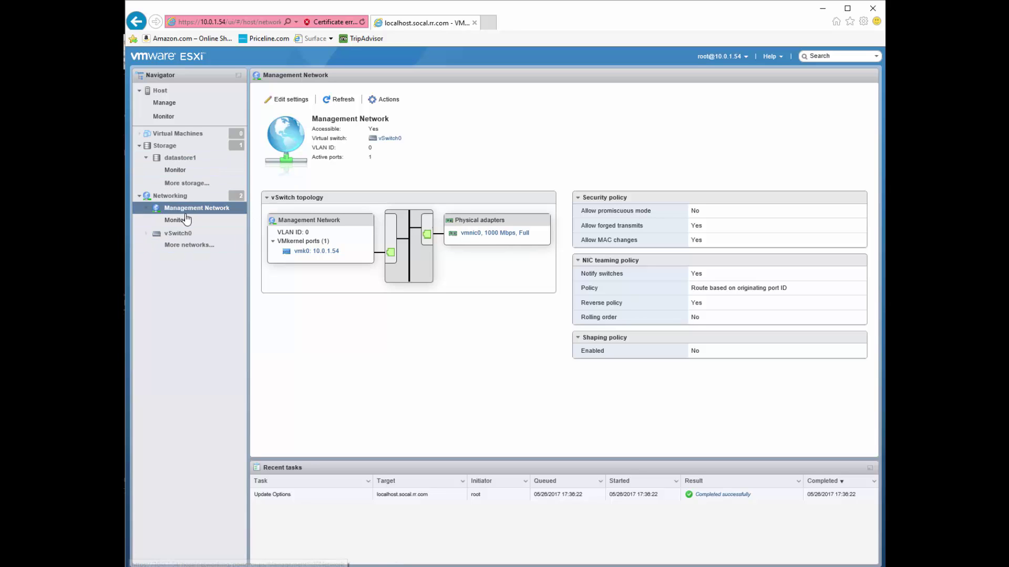
{"action": "left_click", "coordinate": [189, 236]}
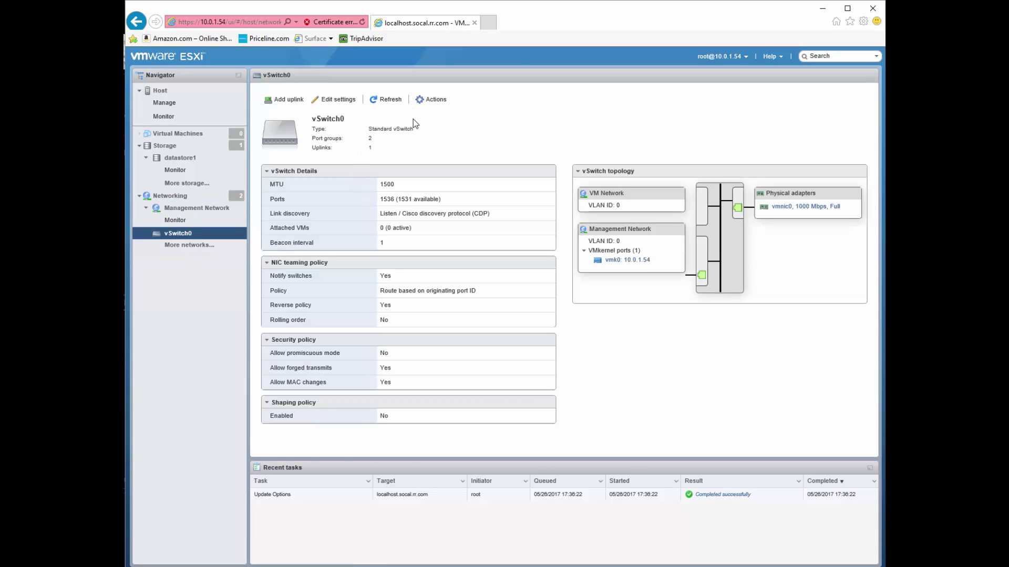
{"action": "left_click", "coordinate": [194, 210]}
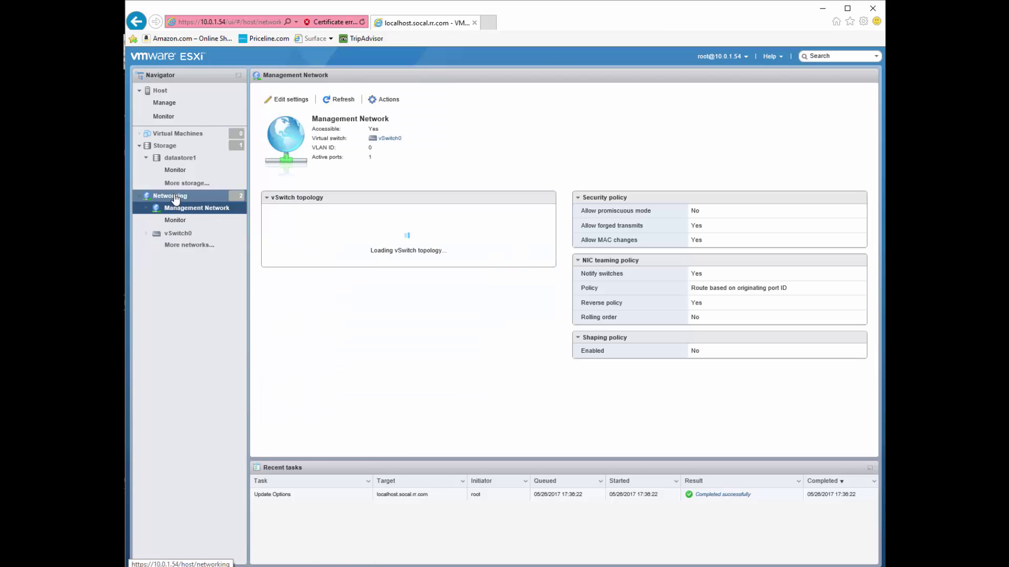
{"action": "left_click", "coordinate": [176, 197]}
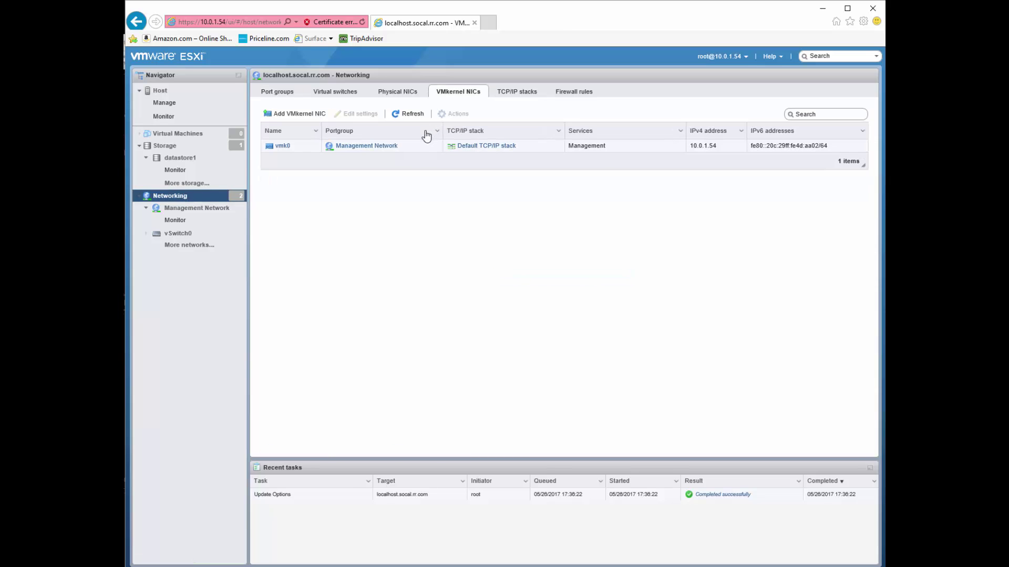
{"action": "left_click", "coordinate": [357, 147]}
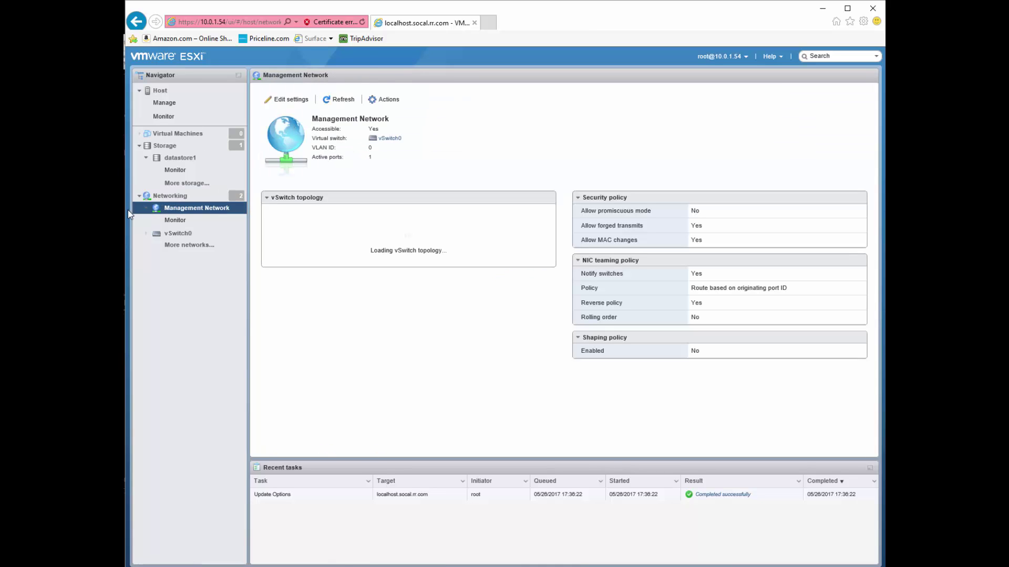
{"action": "left_click", "coordinate": [174, 196]}
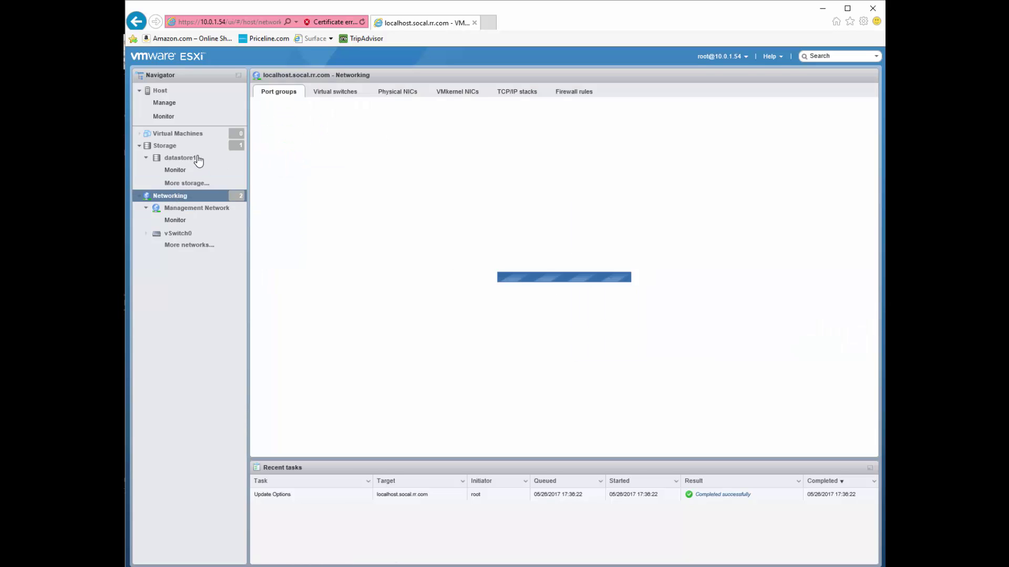
{"action": "left_click", "coordinate": [161, 92]}
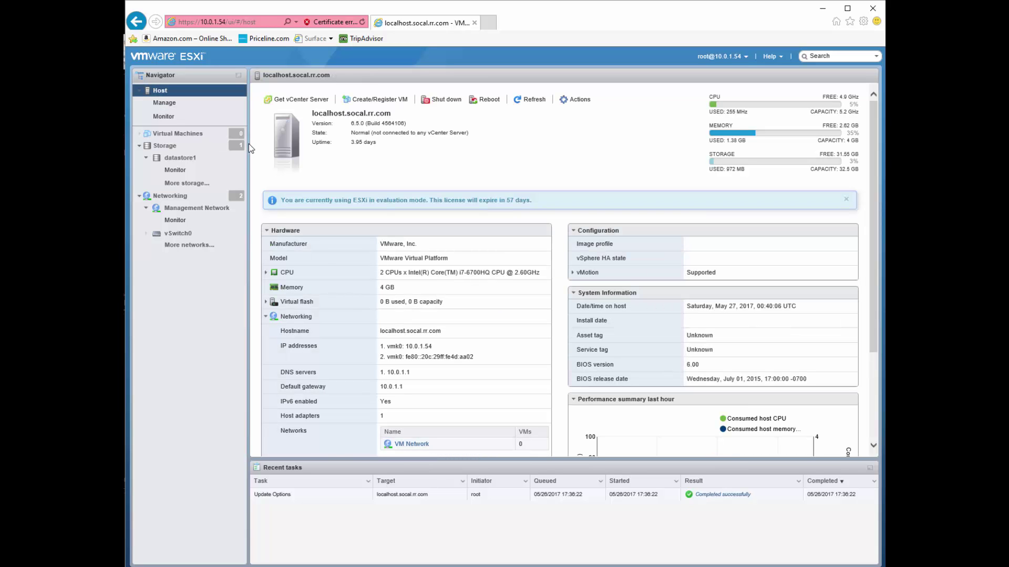
View the host Actions menu, then open Manage to show the Autostart settings
{"action": "scroll", "coordinate": [439, 163], "scroll_direction": "down", "scroll_amount": 3}
{"action": "scroll", "coordinate": [439, 163], "scroll_direction": "up", "scroll_amount": 3}
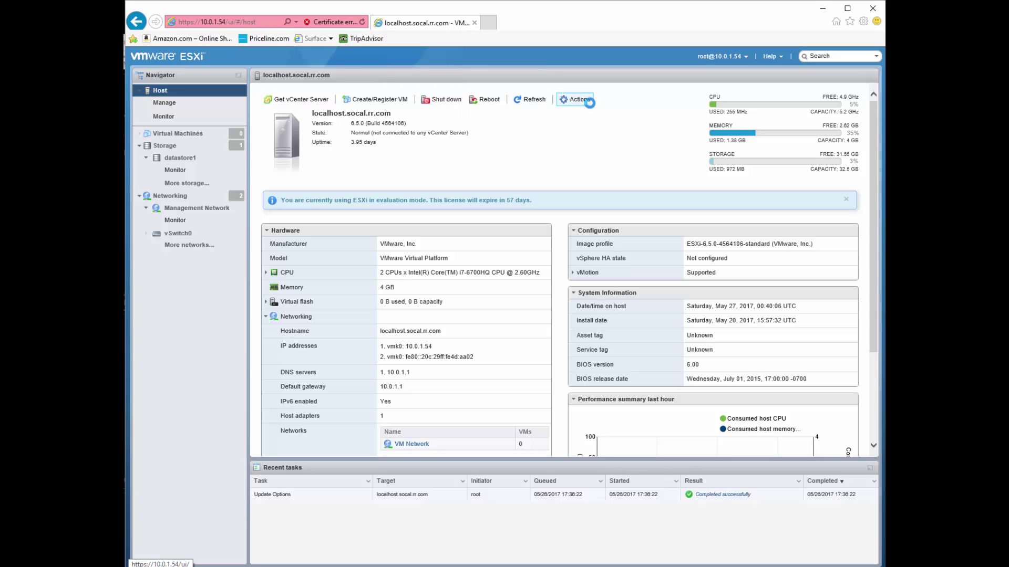
{"action": "left_click", "coordinate": [577, 99]}
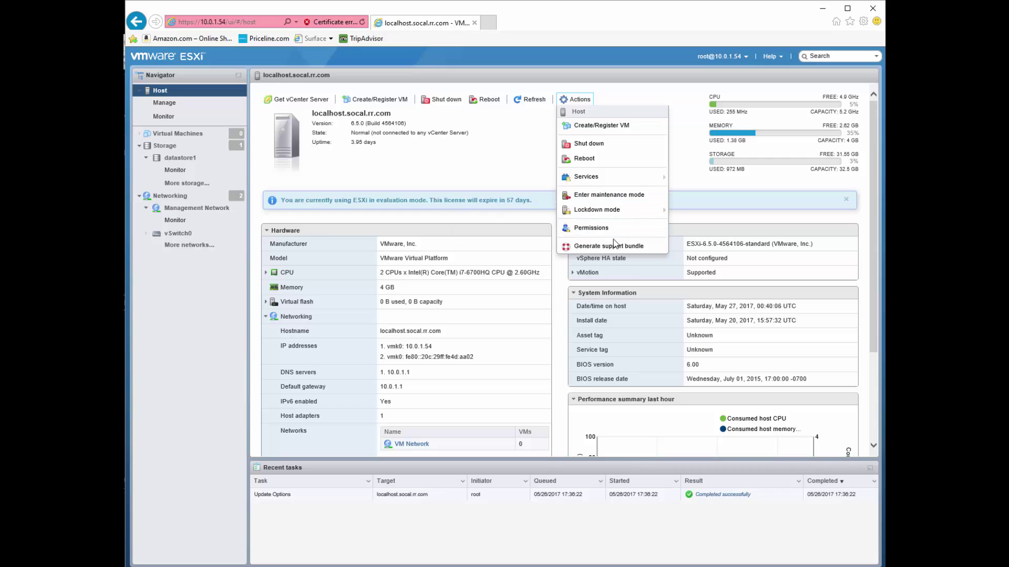
{"action": "left_click", "coordinate": [175, 104]}
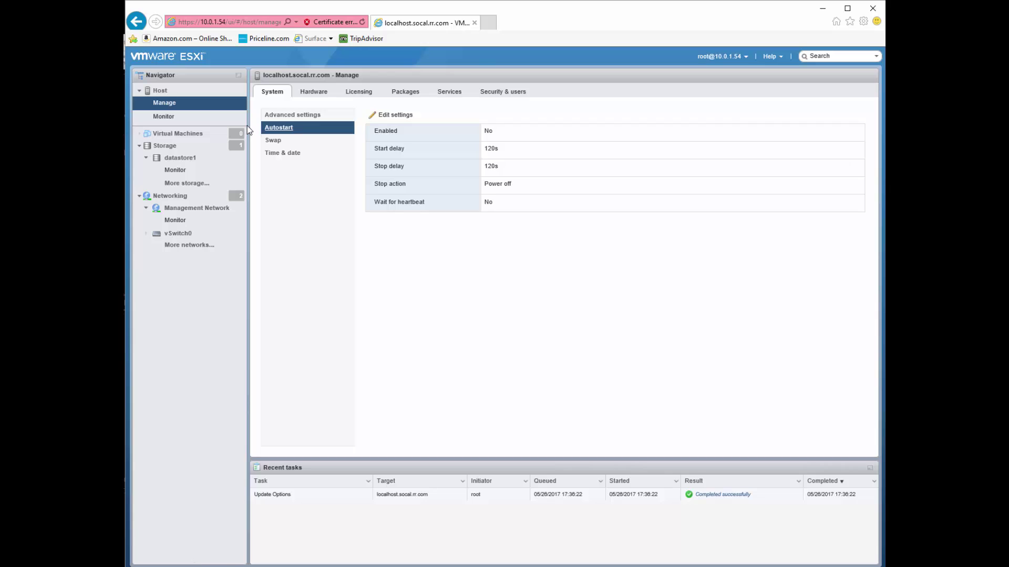
Review the Hardware, Licensing, Packages, Services and Security & users tabs, then Monitor's hardware sensors
{"action": "left_click", "coordinate": [315, 92]}
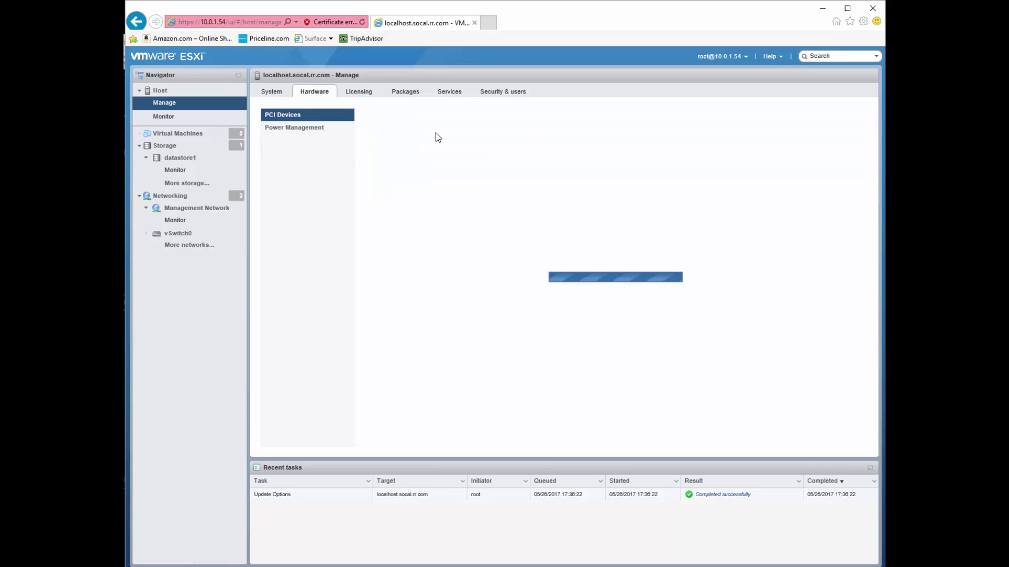
{"action": "left_click", "coordinate": [375, 94]}
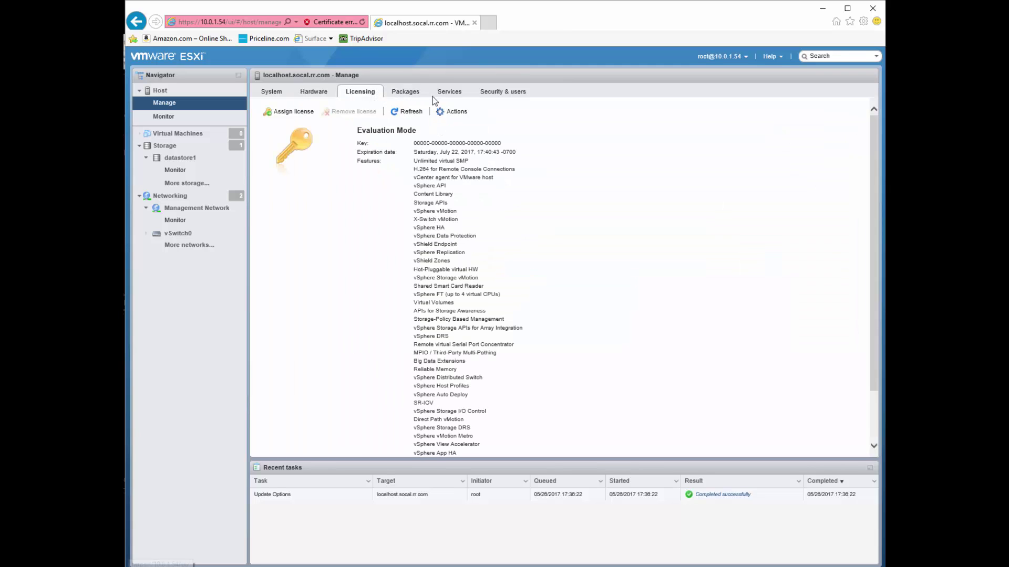
{"action": "left_click", "coordinate": [422, 93]}
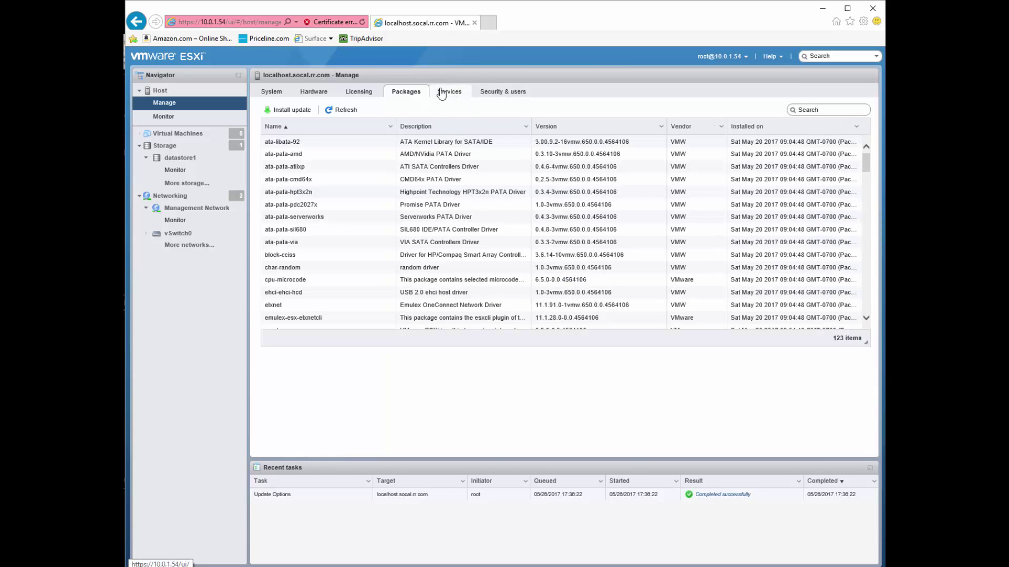
{"action": "left_click", "coordinate": [446, 92]}
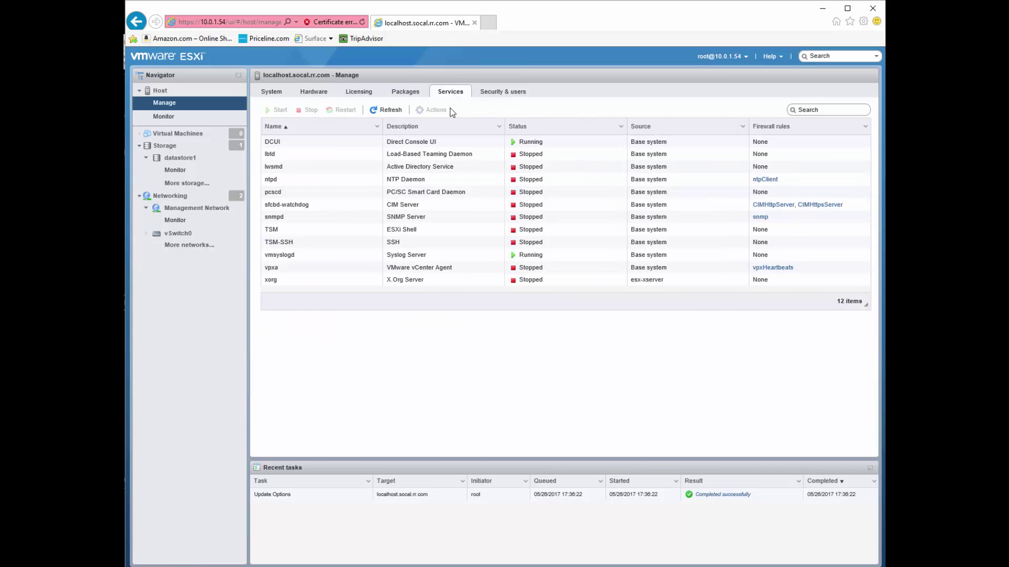
{"action": "left_click", "coordinate": [512, 96]}
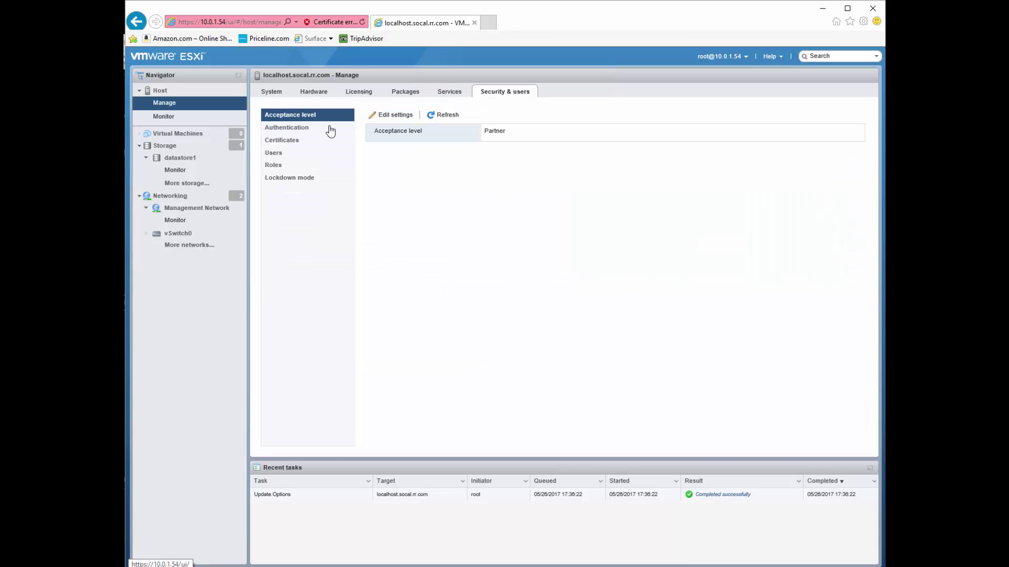
{"action": "left_click", "coordinate": [170, 117]}
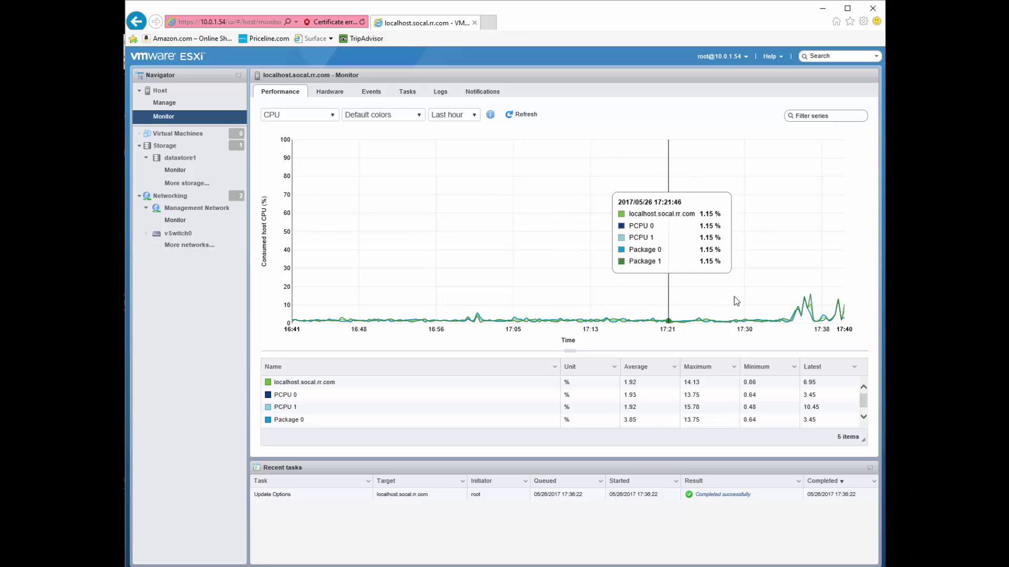
{"action": "left_click", "coordinate": [311, 92]}
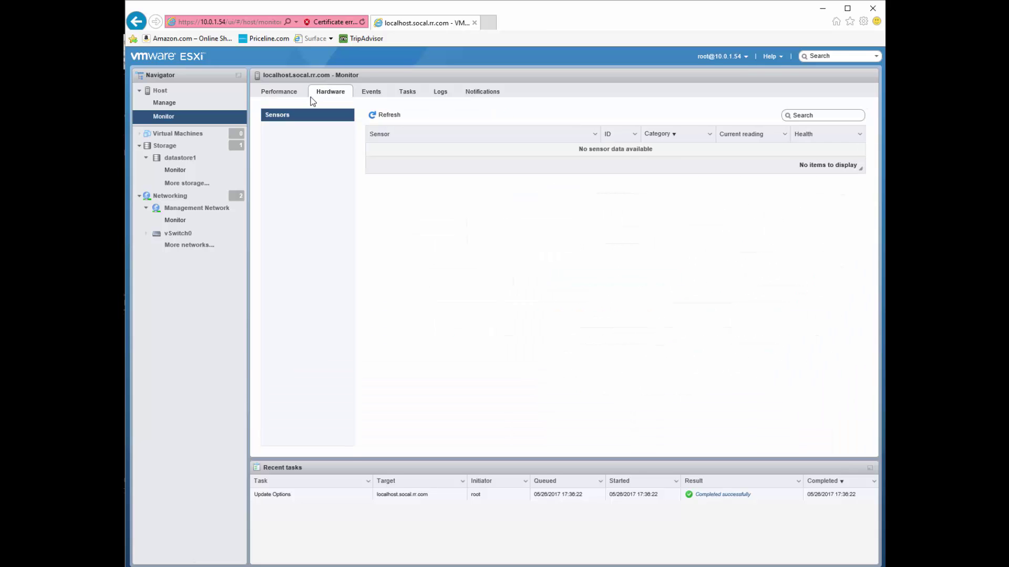